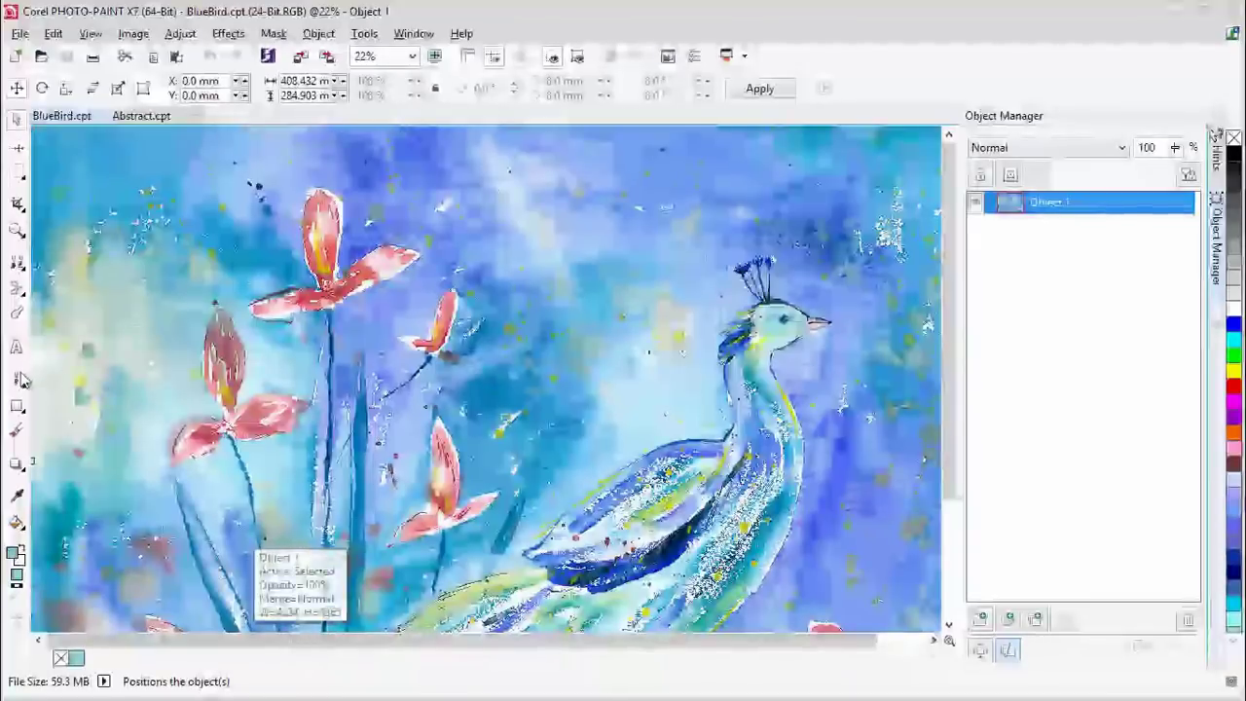
# Step: Make the Paint tool's Custom Airbrush from the Airbrush category the active brush, size 50
pyautogui.click(17, 381)
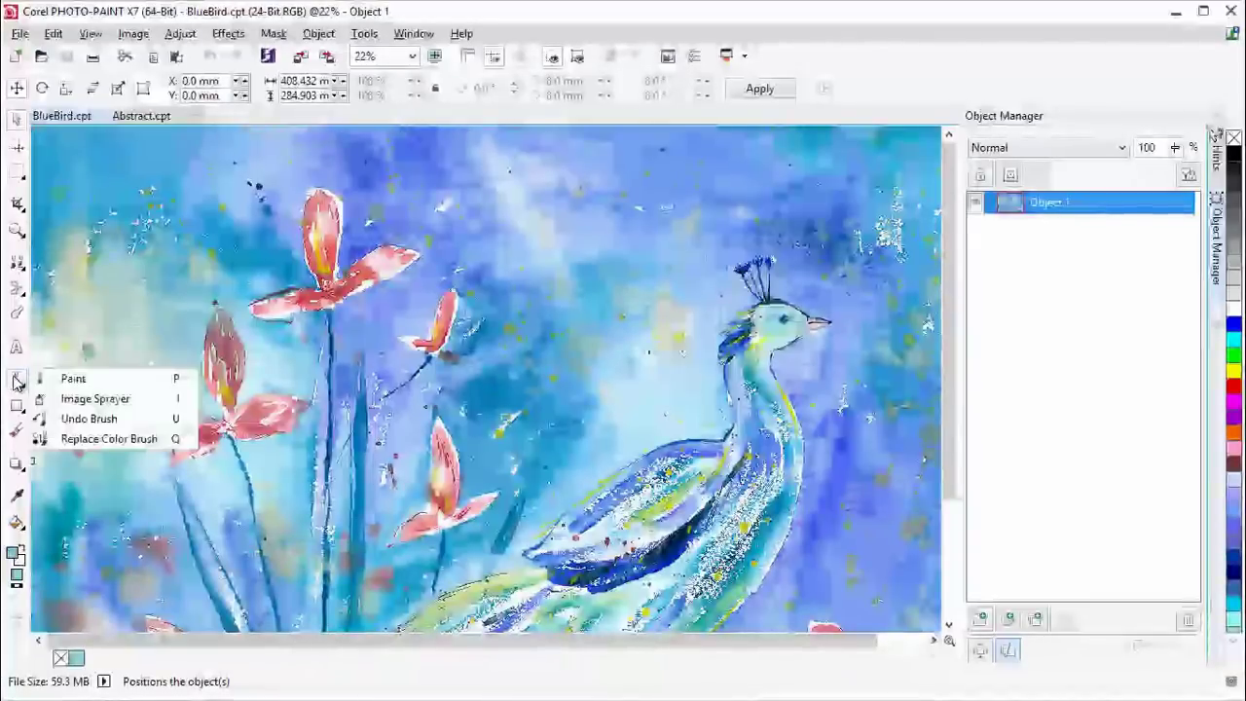
pyautogui.click(76, 378)
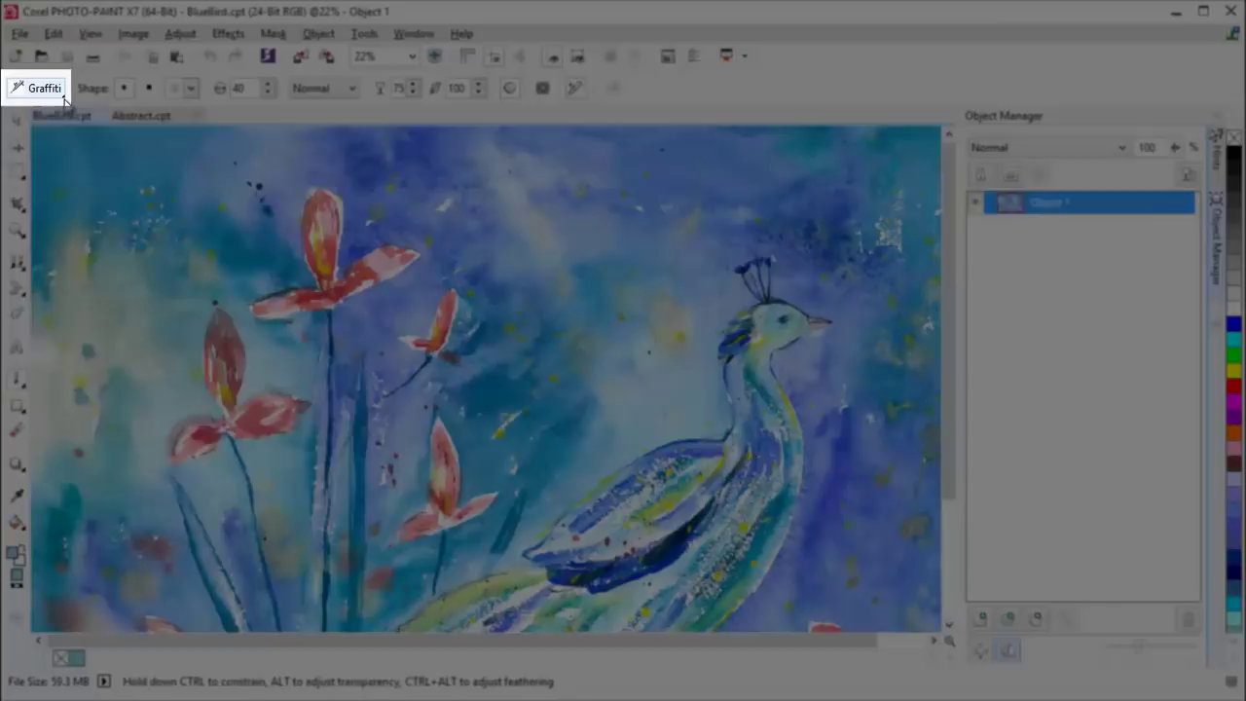
pyautogui.click(58, 92)
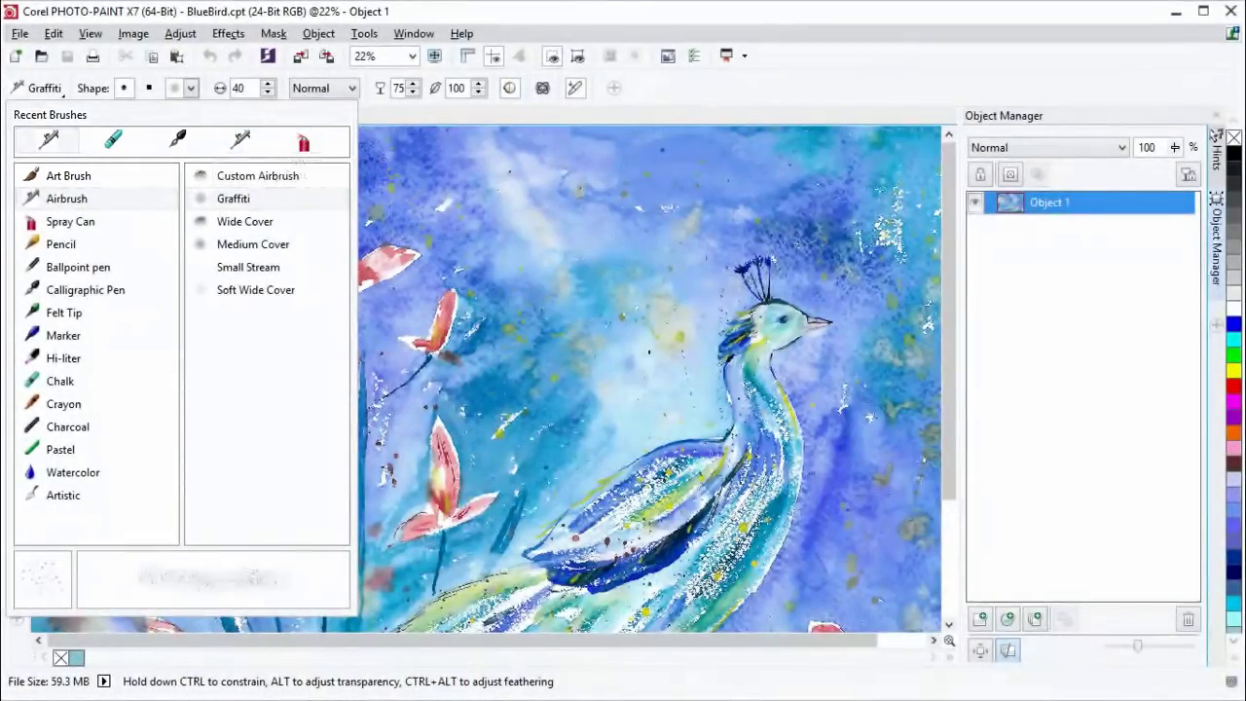
pyautogui.click(258, 175)
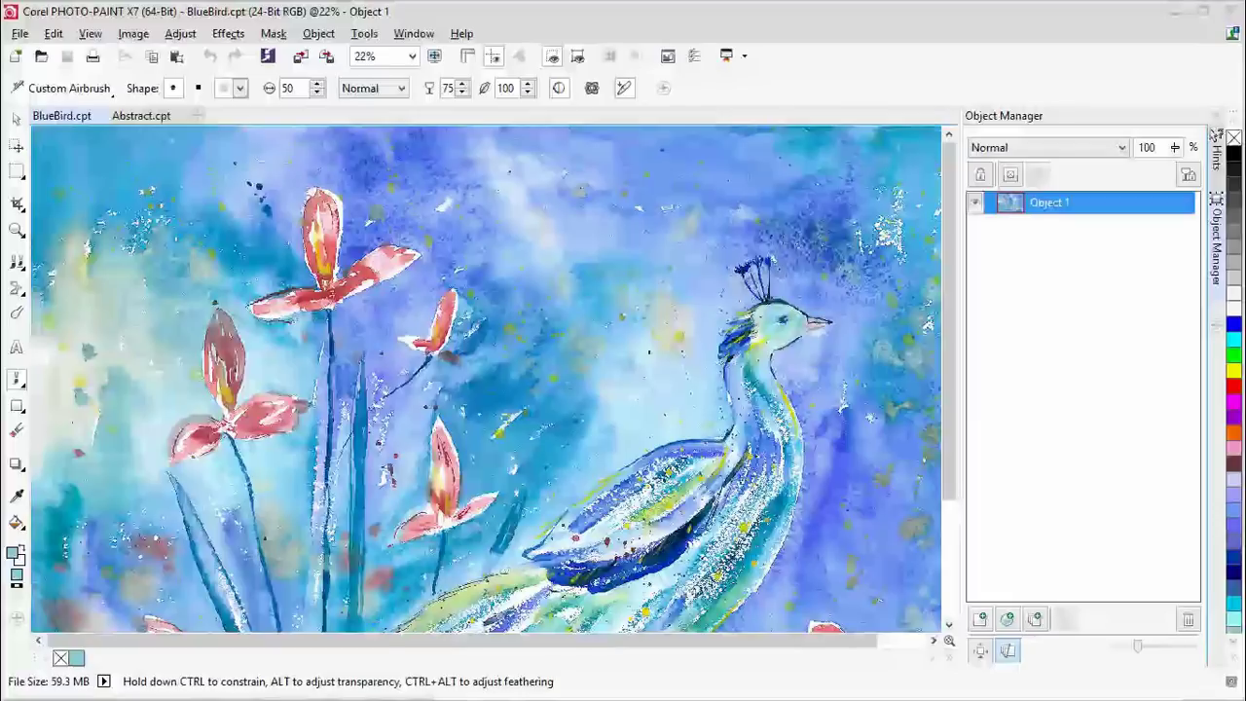
# Step: Enlarge the airbrush nib to 186, paint a soft teal sky patch, and set transparency to 6
pyautogui.press('shift')
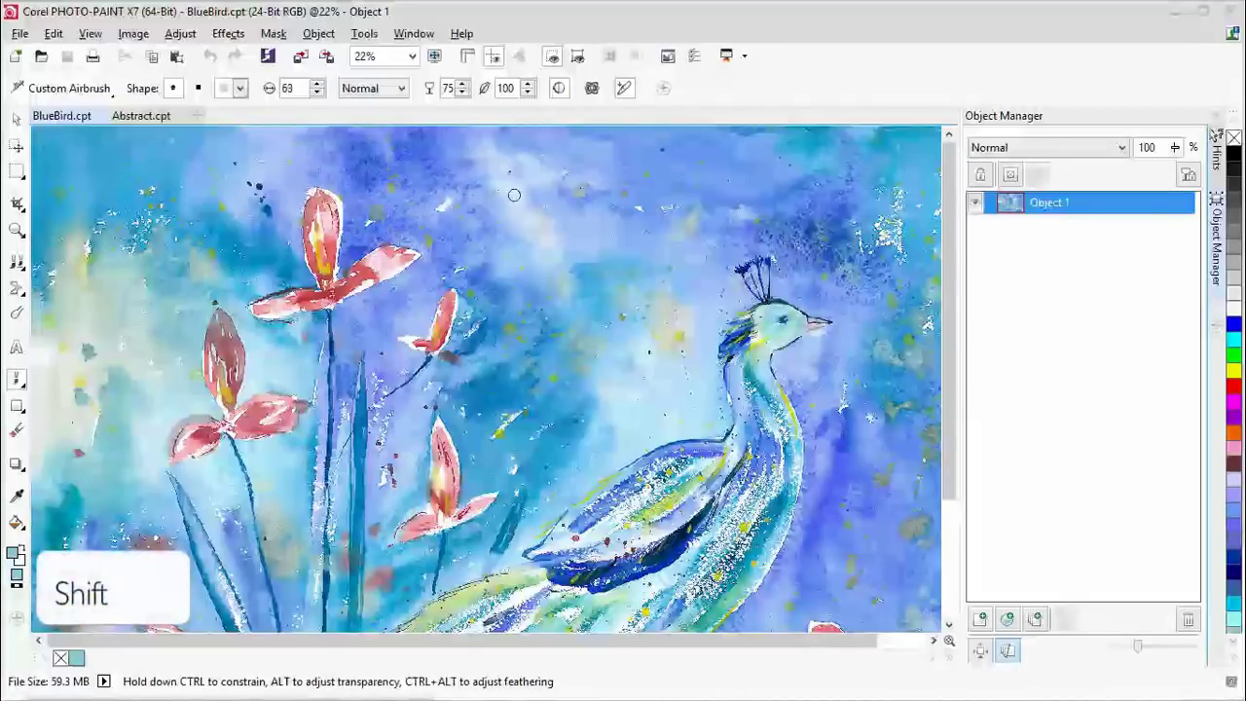
pyautogui.moveTo(514, 195); pyautogui.dragTo(502, 239)
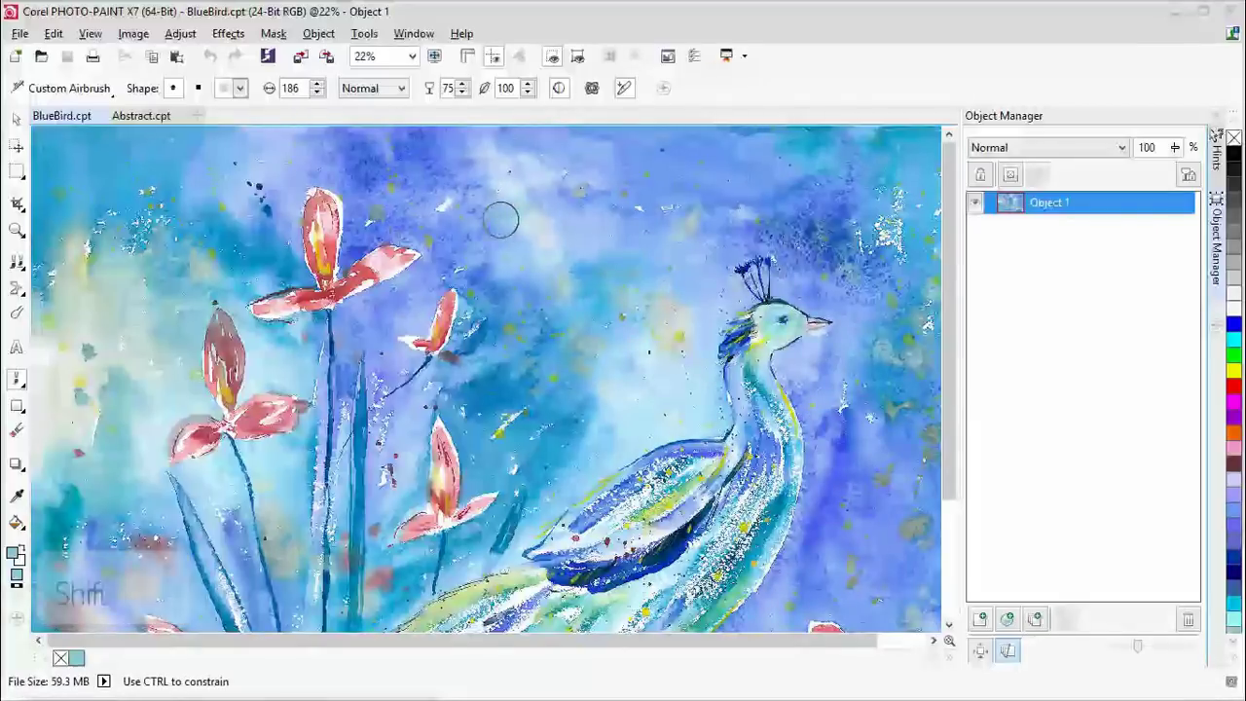
pyautogui.moveTo(551, 181); pyautogui.dragTo(575, 217)
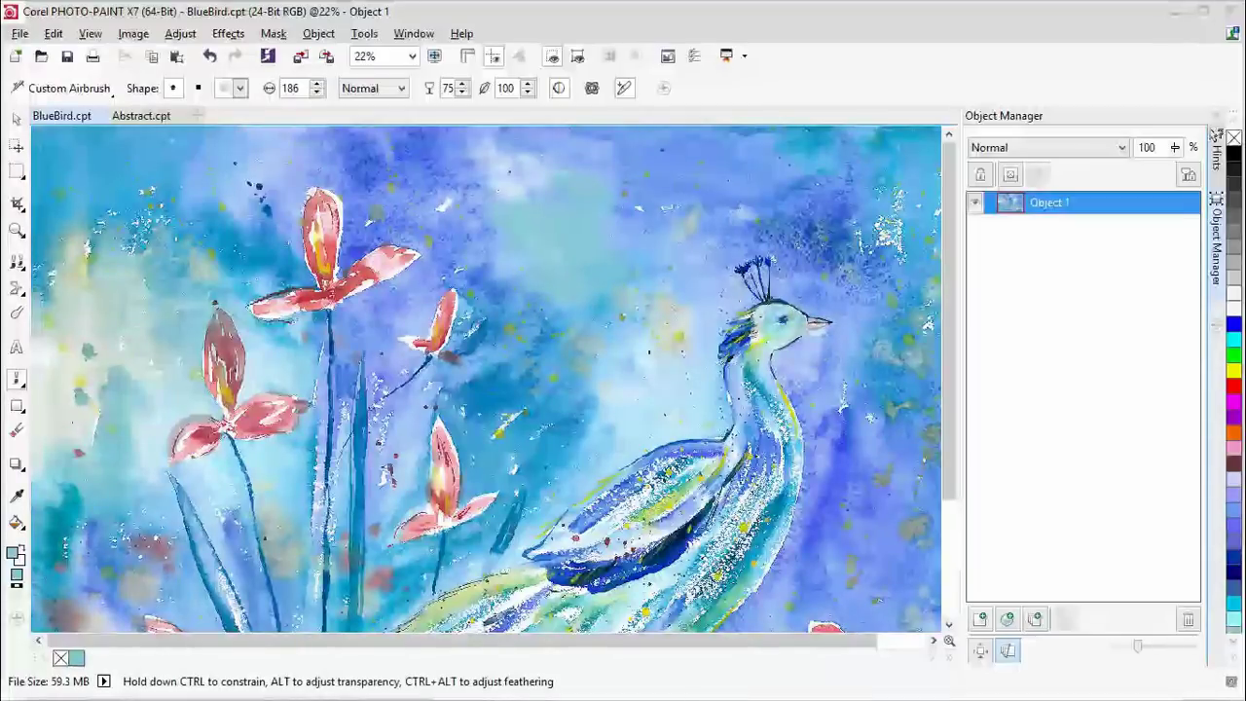
pyautogui.press('alt')
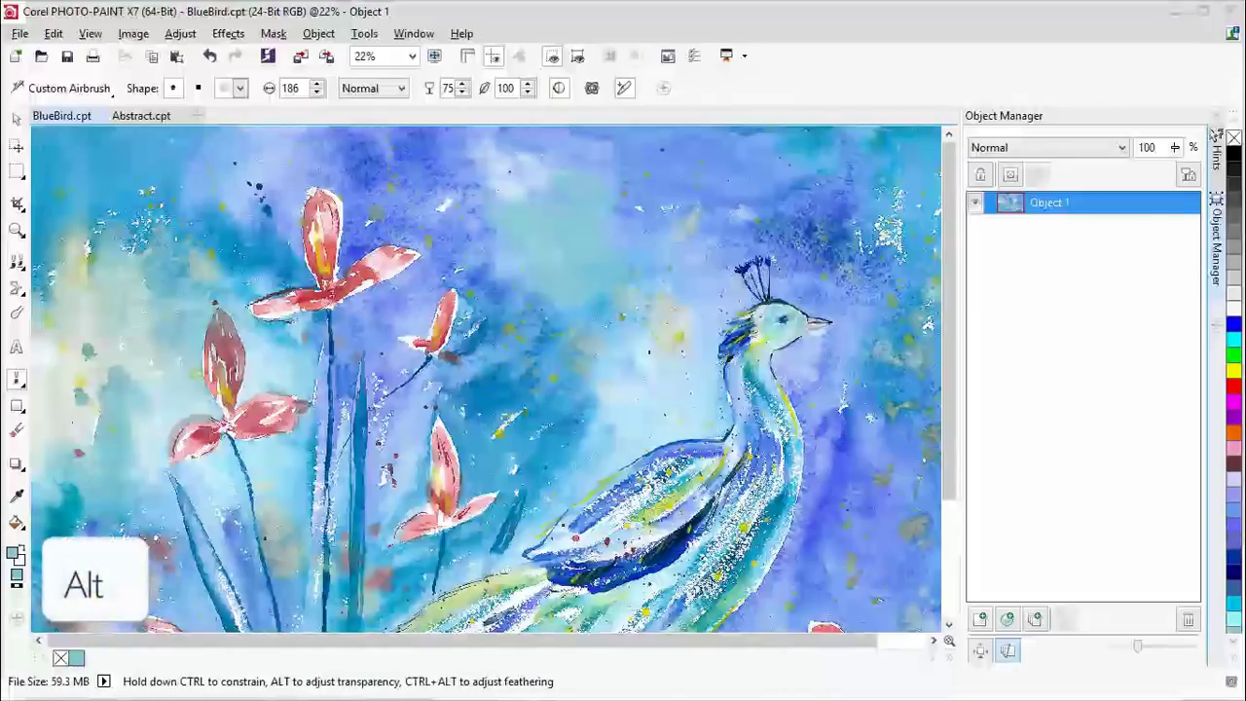
pyautogui.moveTo(595, 229)
pyautogui.mouseDown()
pyautogui.moveTo(681, 208)
pyautogui.moveTo(656, 258)
pyautogui.mouseUp()
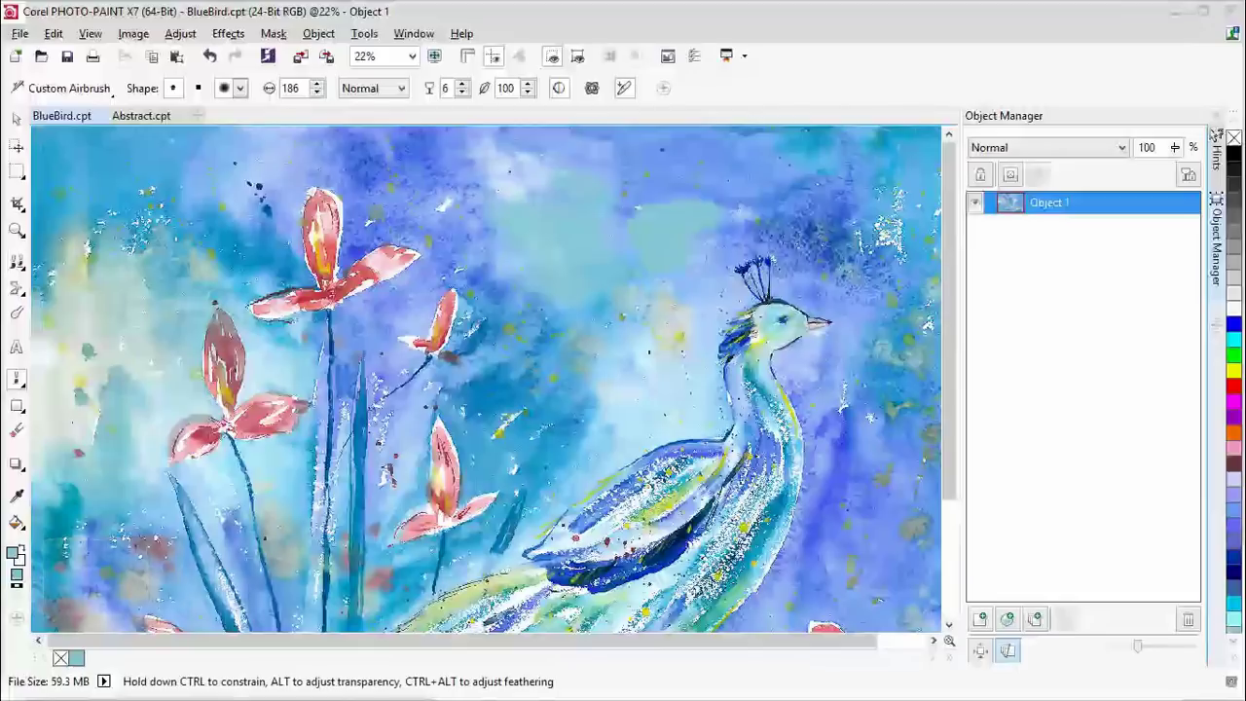
# Step: Raise brush feathering to 99 and paint two soft teal horizontal strokes beside the peacock's neck
pyautogui.hotkey('ctrl', 'alt')
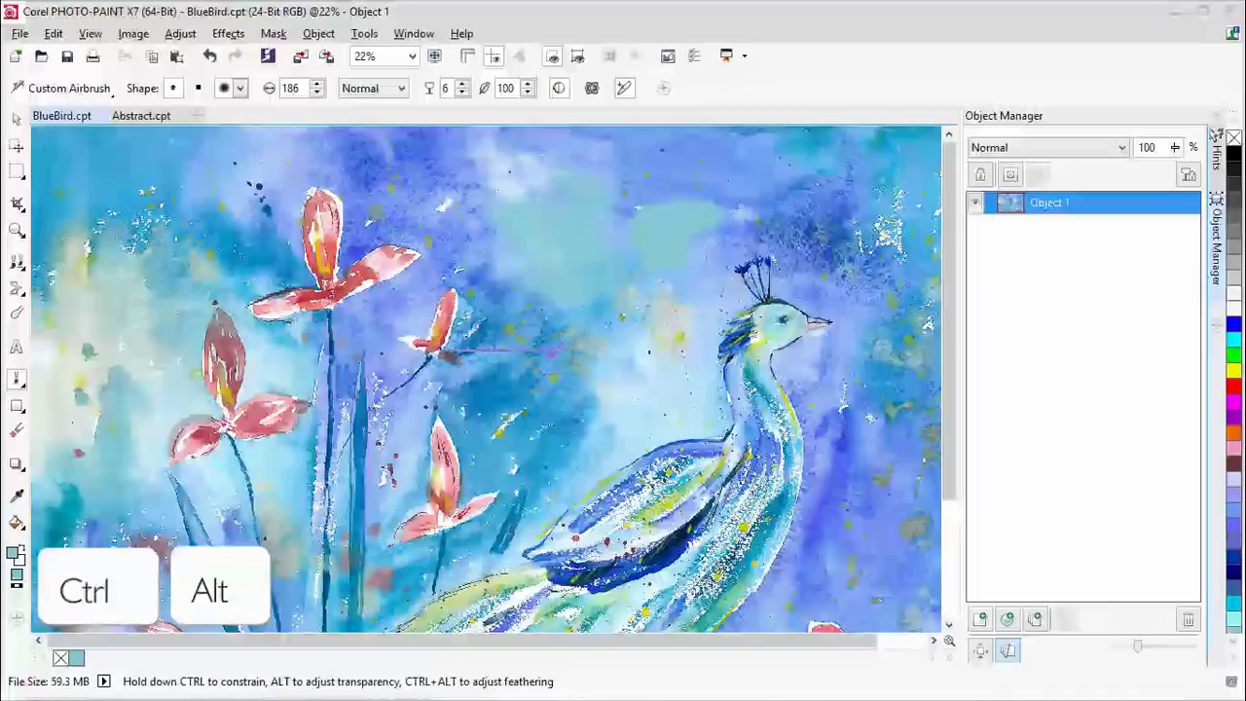
pyautogui.moveTo(457, 350); pyautogui.dragTo(446, 349)
pyautogui.moveTo(623, 359); pyautogui.dragTo(612, 370)
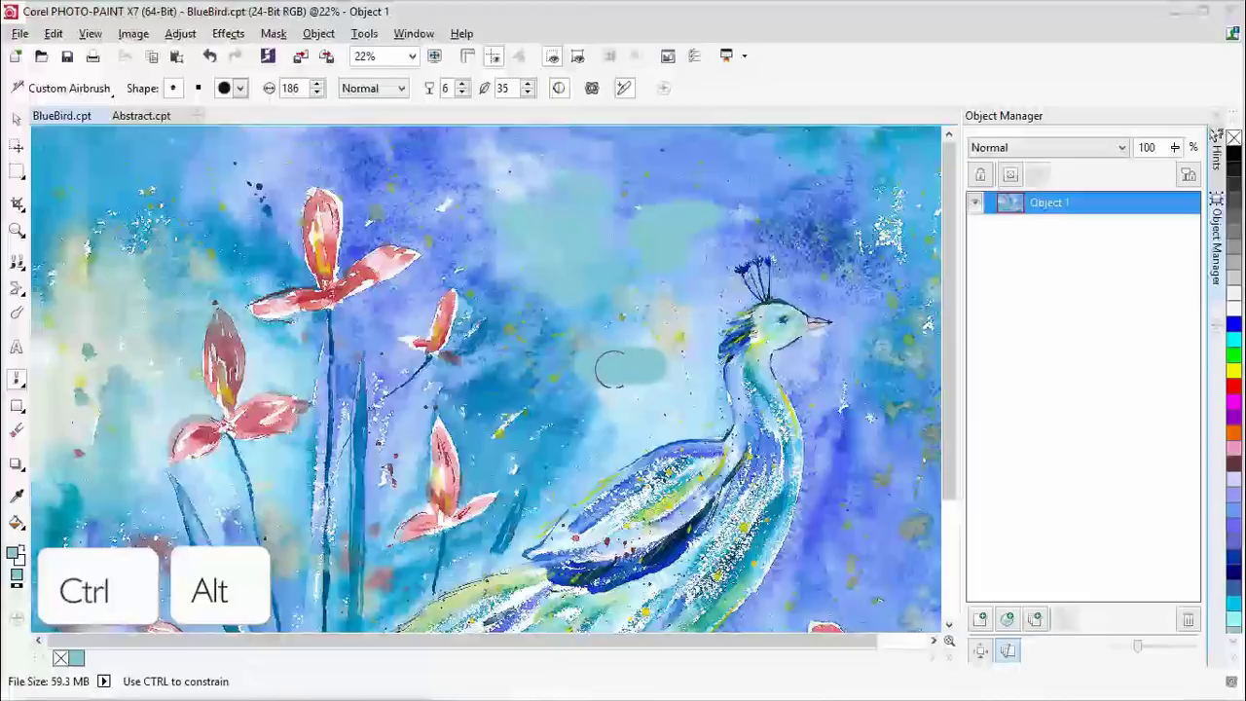
pyautogui.keyDown('ctrl'); pyautogui.keyDown('alt'); pyautogui.moveTo(525, 414); pyautogui.dragTo(640, 414); pyautogui.keyUp('alt'); pyautogui.keyUp('ctrl')
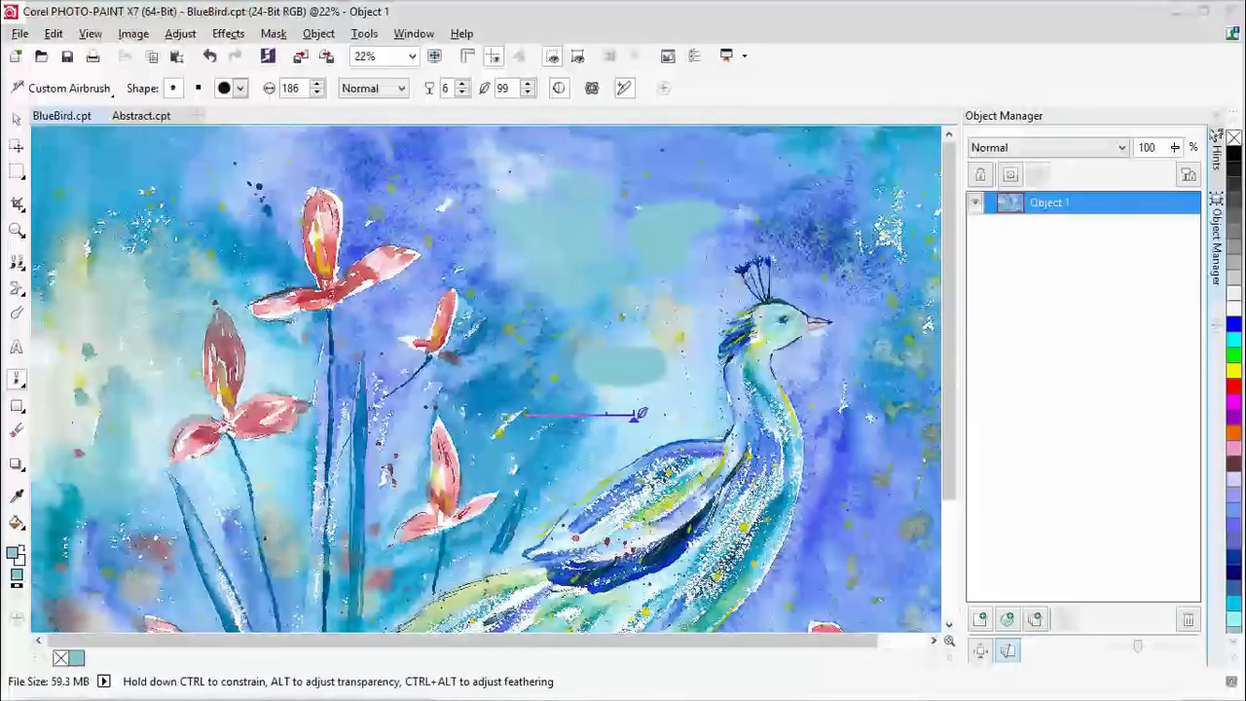
pyautogui.moveTo(531, 417); pyautogui.dragTo(656, 414)
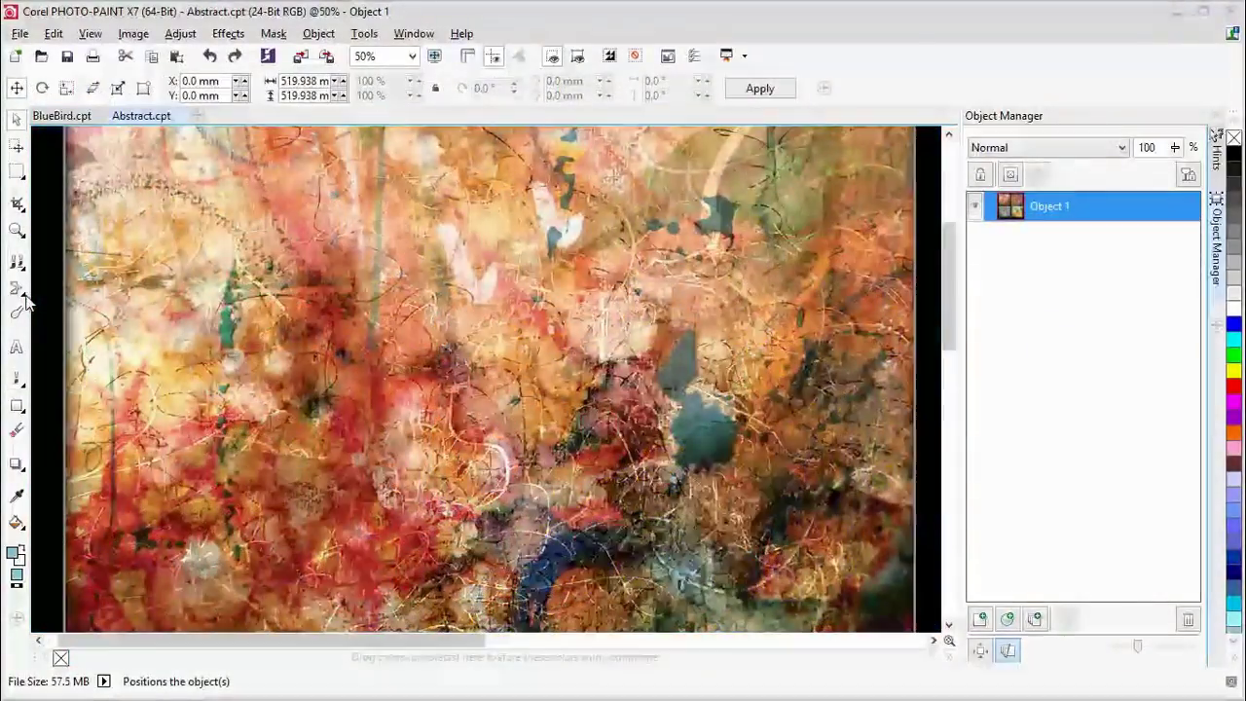
# Step: Use Liquid Smear to swirl the teal streak at left centre of Abstract.cpt
pyautogui.click(22, 292)
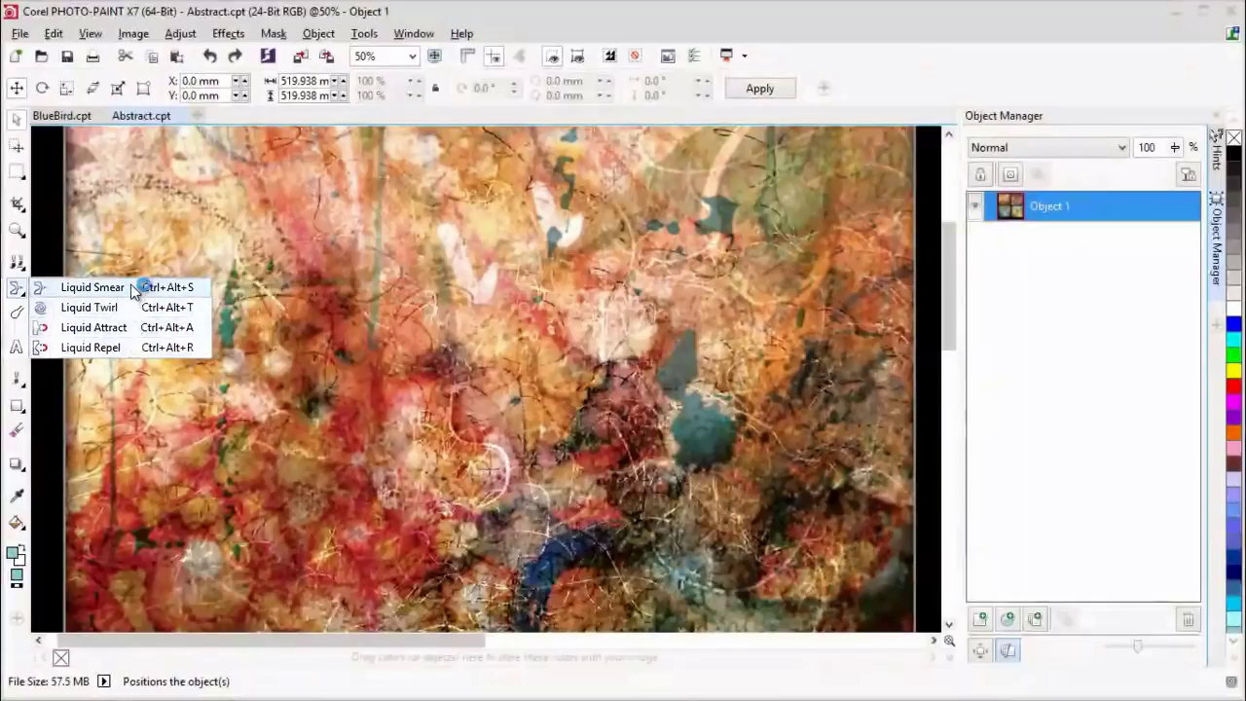
pyautogui.click(134, 287)
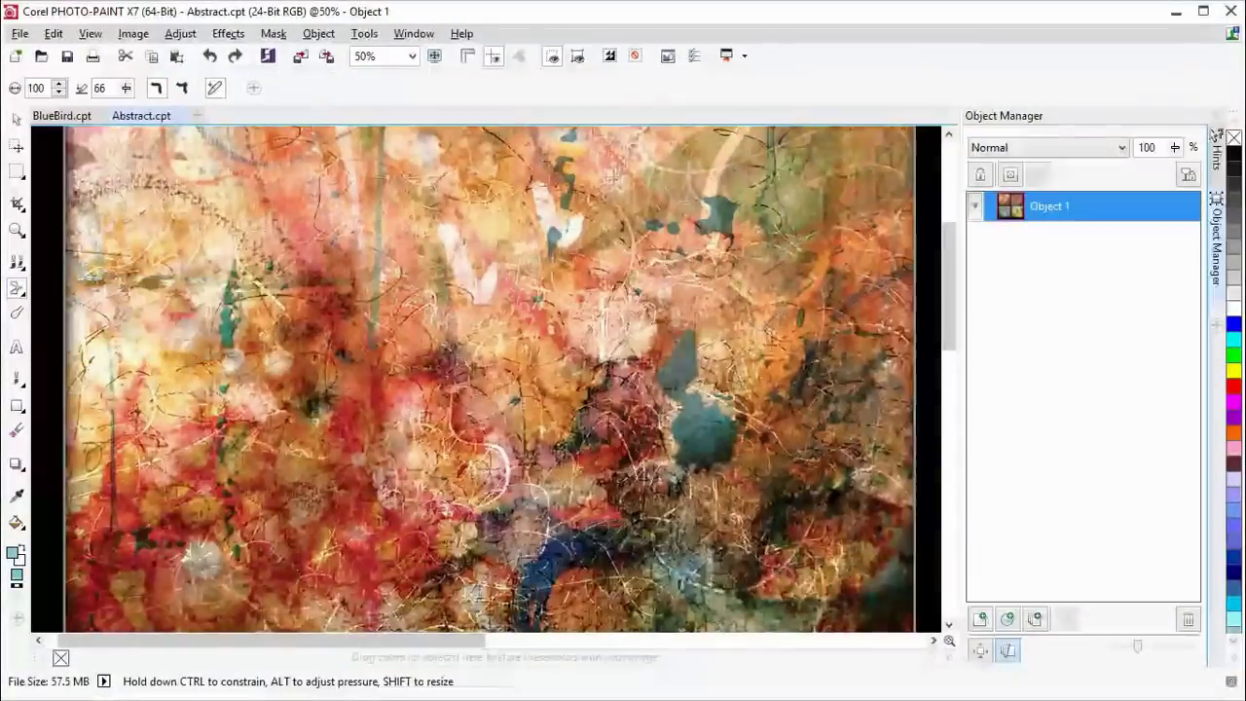
pyautogui.moveTo(207, 309); pyautogui.dragTo(443, 351)
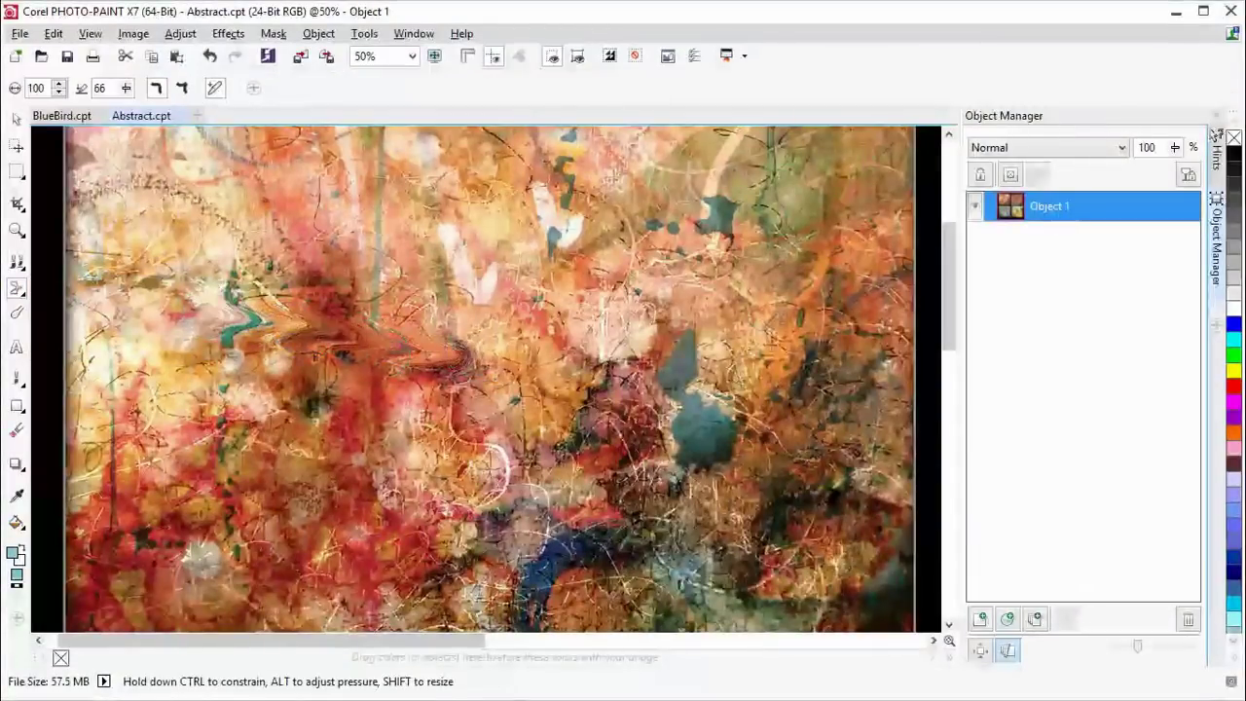
pyautogui.moveTo(231, 345)
pyautogui.mouseDown()
pyautogui.moveTo(406, 358)
pyautogui.moveTo(409, 537)
pyautogui.mouseUp()
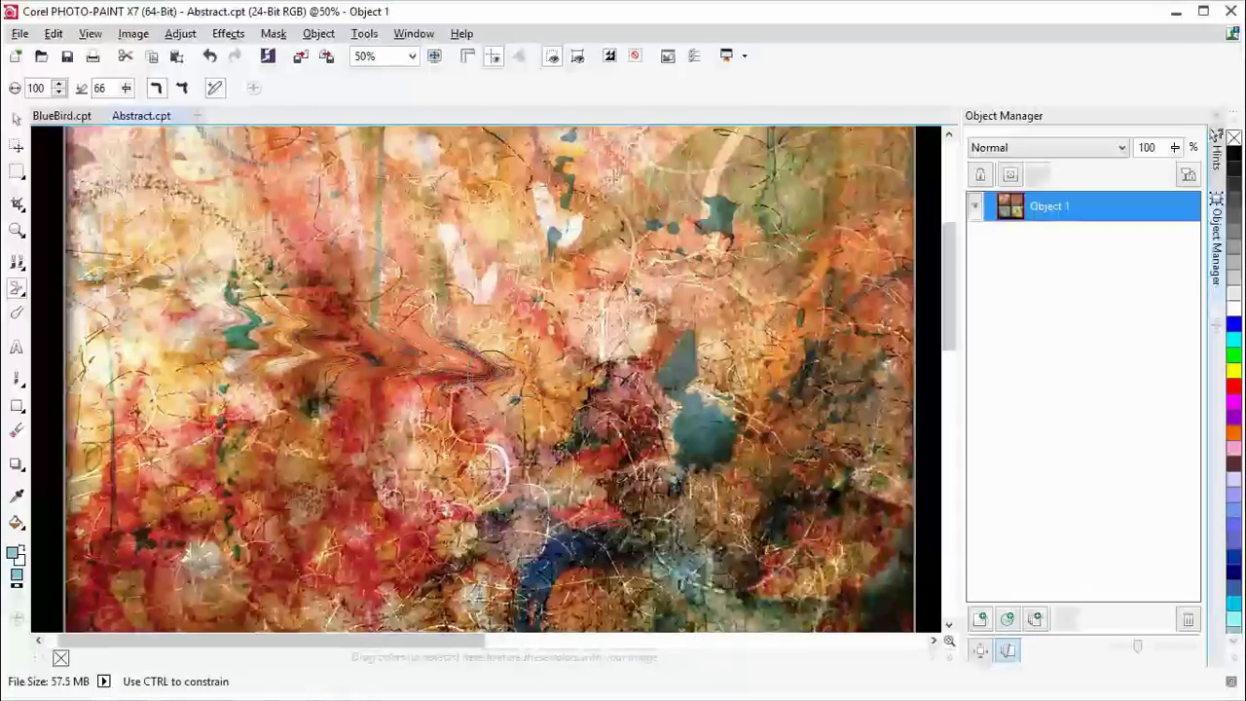
pyautogui.moveTo(458, 362); pyautogui.dragTo(321, 511)
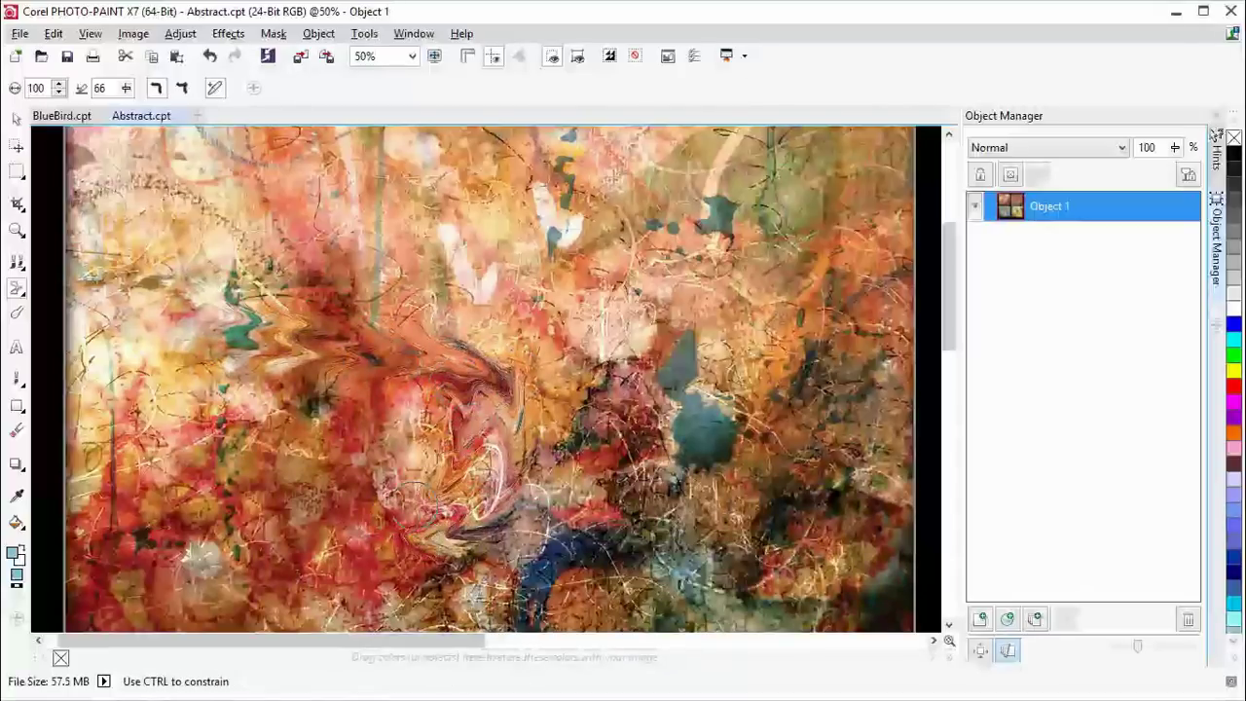
pyautogui.moveTo(428, 353)
pyautogui.mouseDown()
pyautogui.moveTo(467, 463)
pyautogui.moveTo(378, 511)
pyautogui.mouseUp()
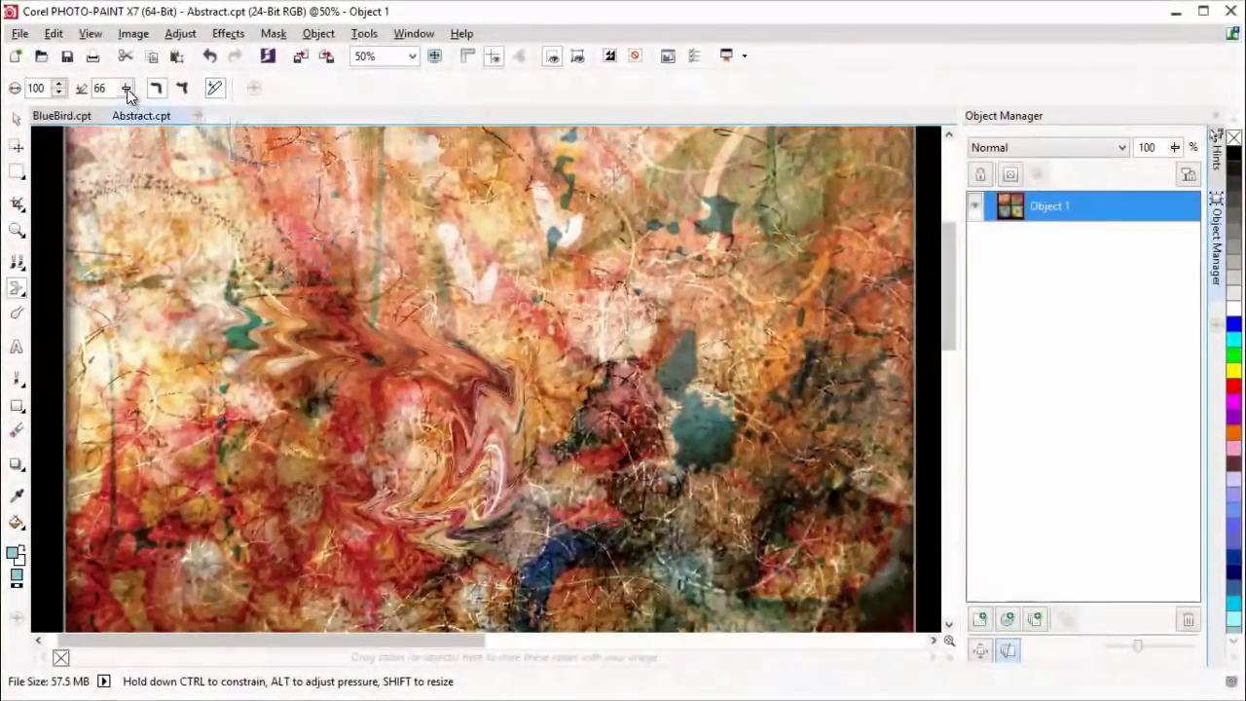
# Step: Raise the smear setting to 86 and smear two long streaks across the upper image
pyautogui.click(126, 89)
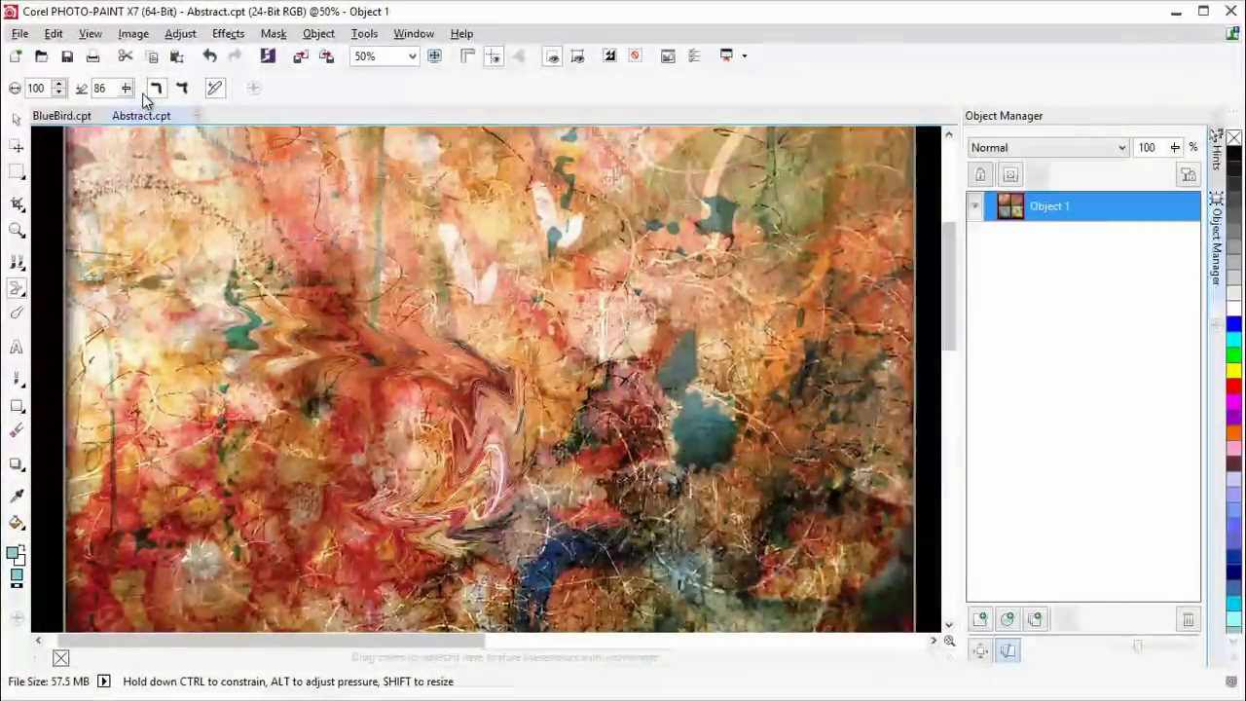
pyautogui.moveTo(200, 193); pyautogui.dragTo(783, 292)
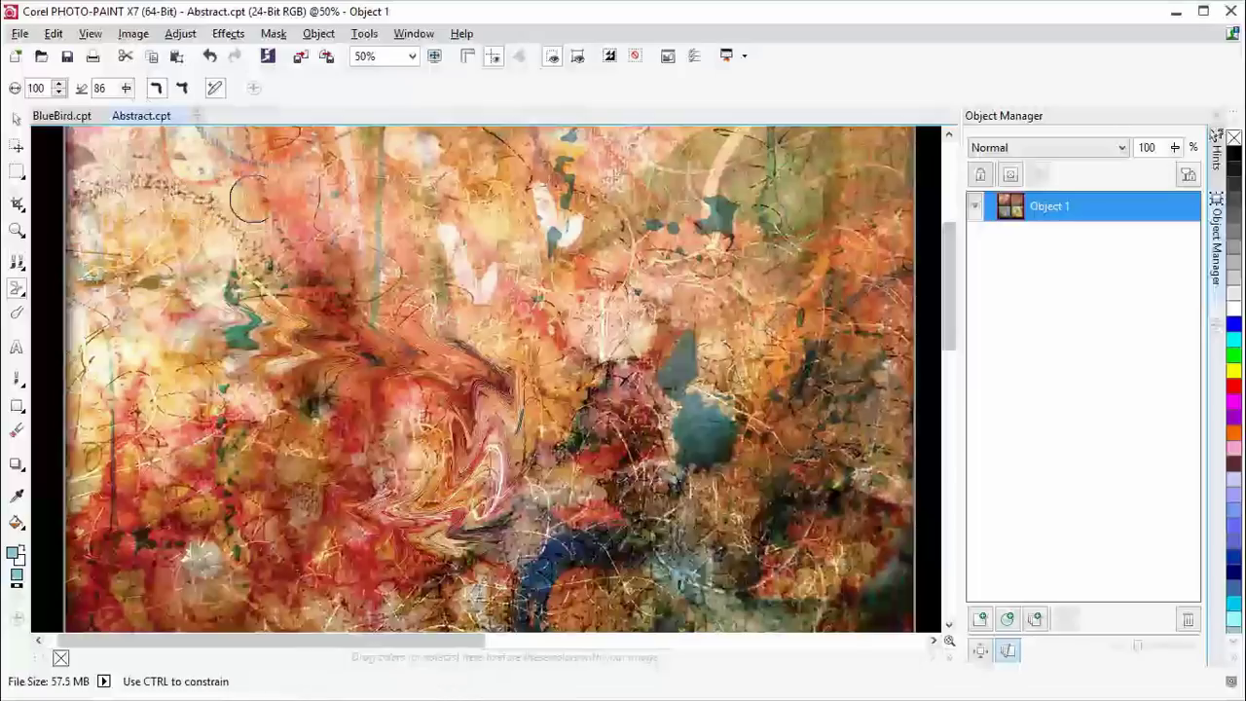
pyautogui.moveTo(370, 190); pyautogui.dragTo(769, 282)
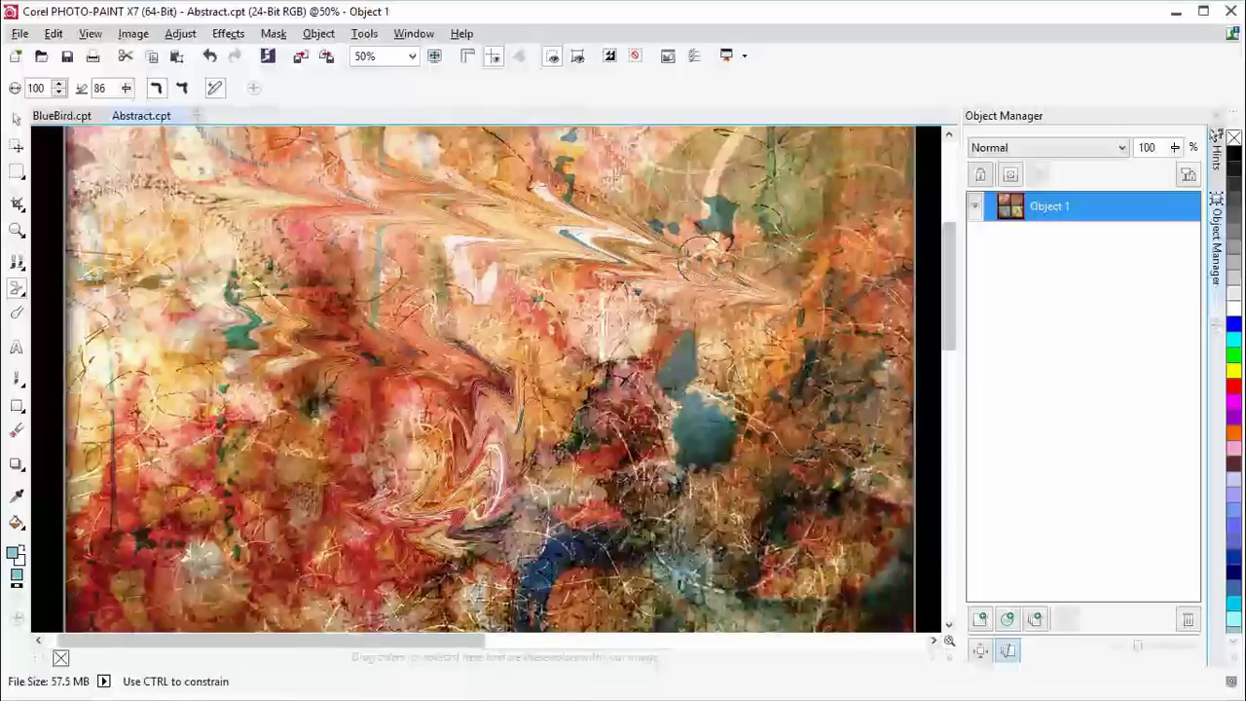
# Step: Show the Liquid Tools toolbar and move it above the canvas
pyautogui.rightClick(754, 84)
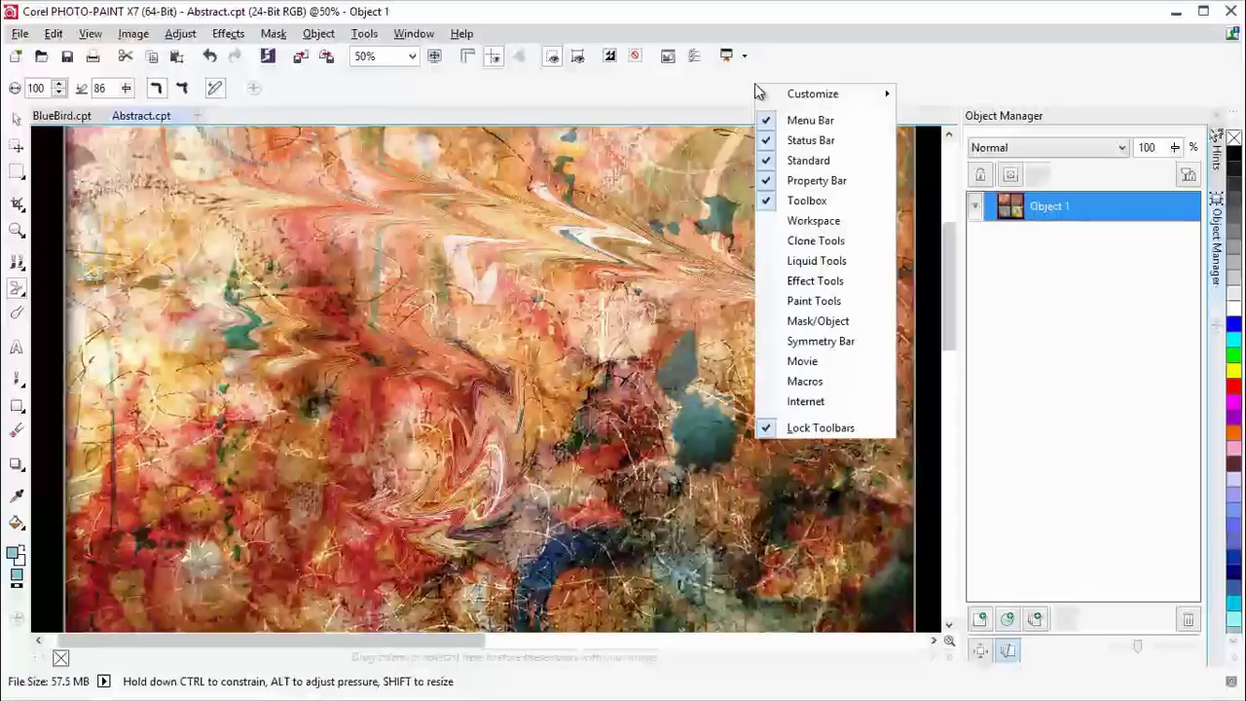
pyautogui.click(803, 262)
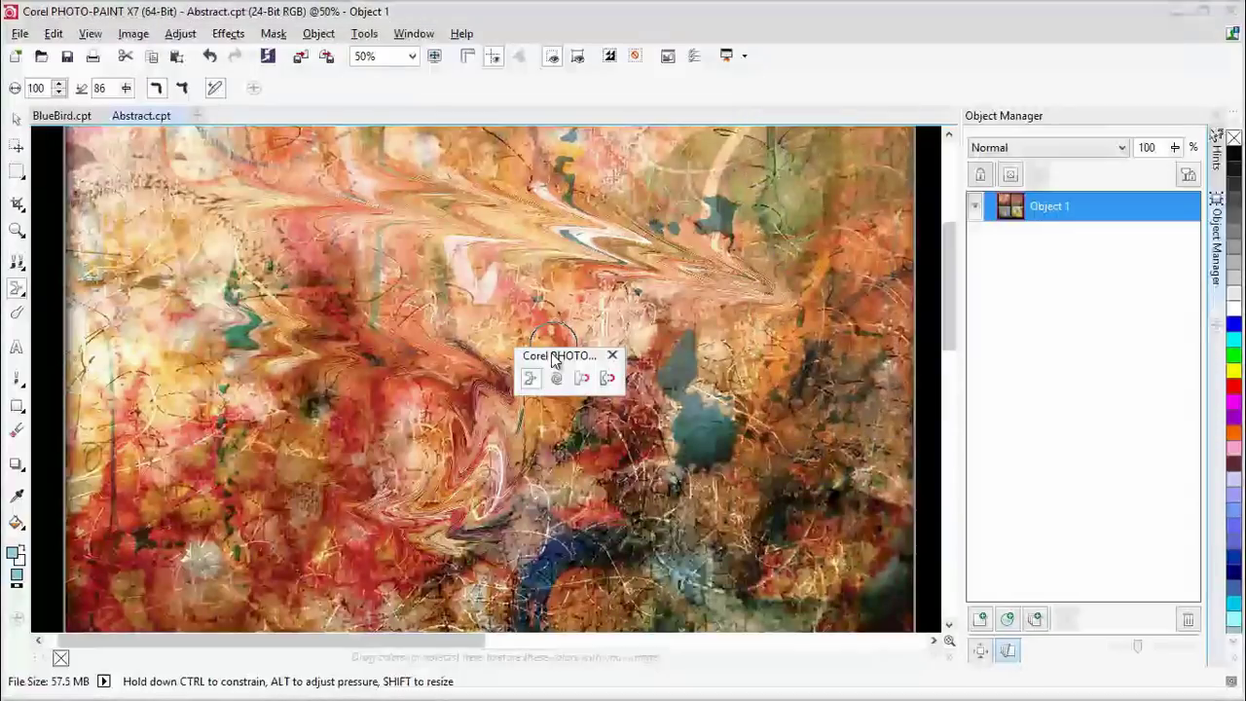
pyautogui.moveTo(554, 357); pyautogui.dragTo(569, 151)
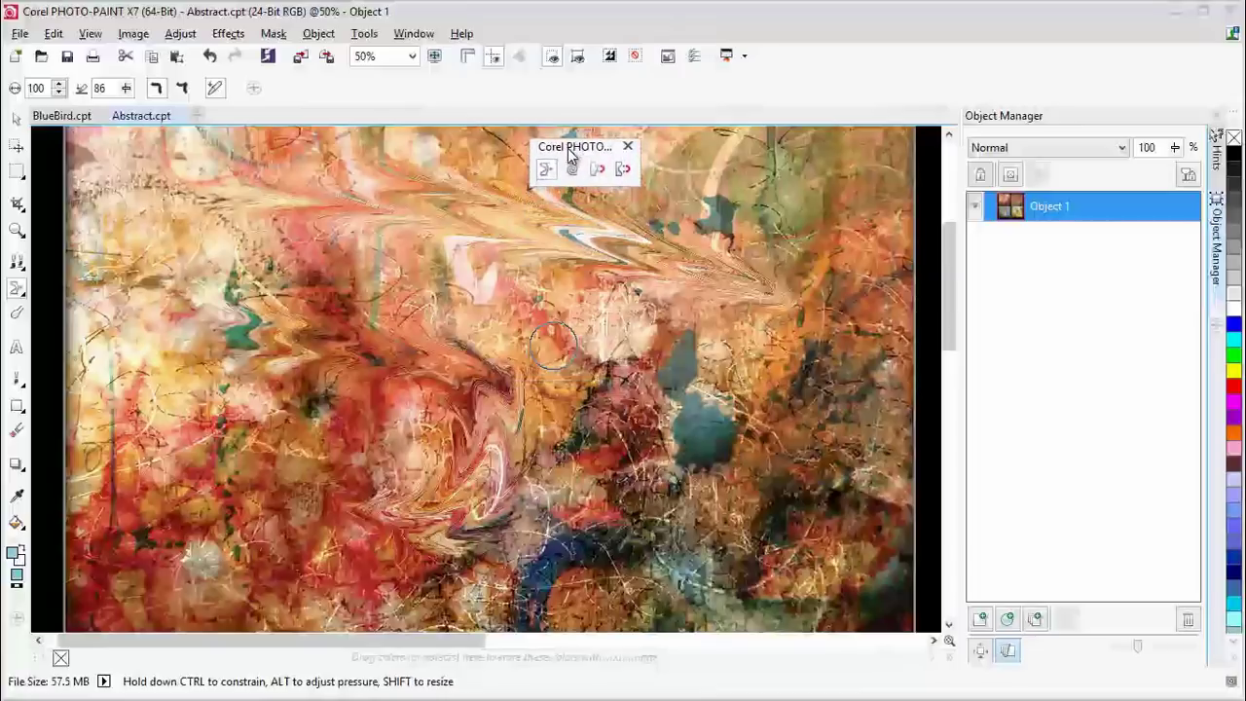
# Step: Liquid-smear the orange painting's colours into streaks near the centre and lower area
pyautogui.click(573, 168)
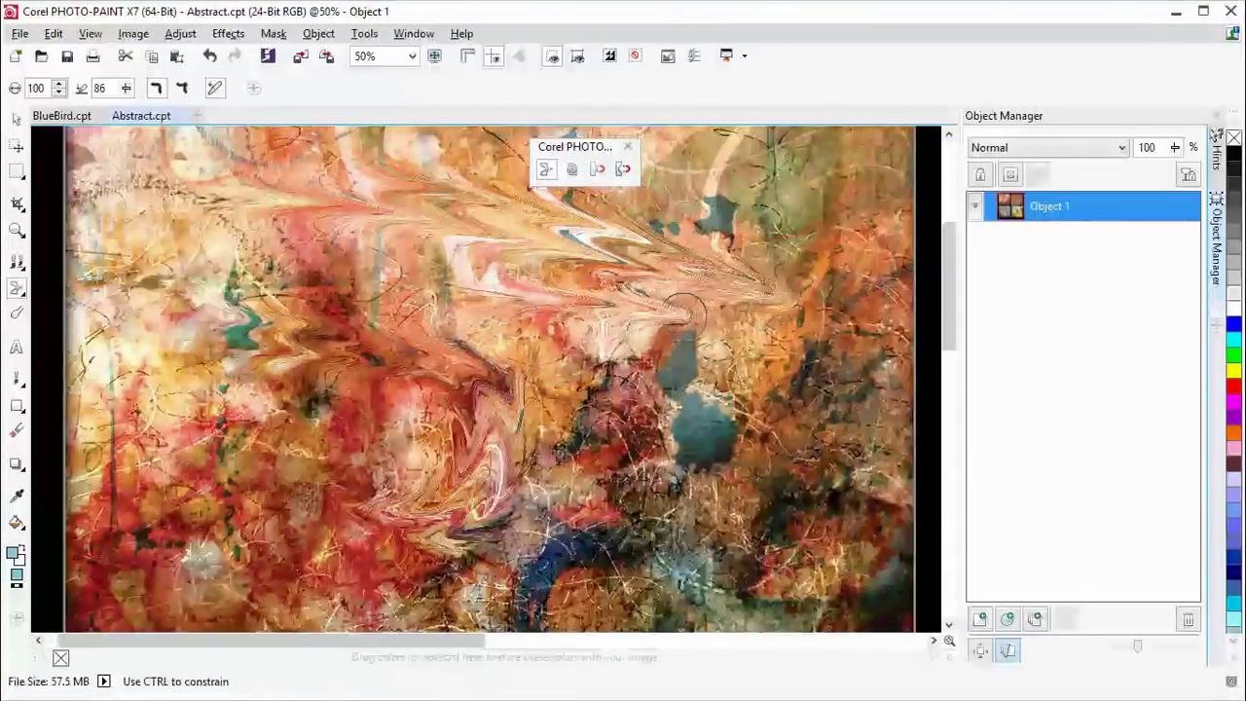
pyautogui.moveTo(433, 280); pyautogui.dragTo(451, 283)
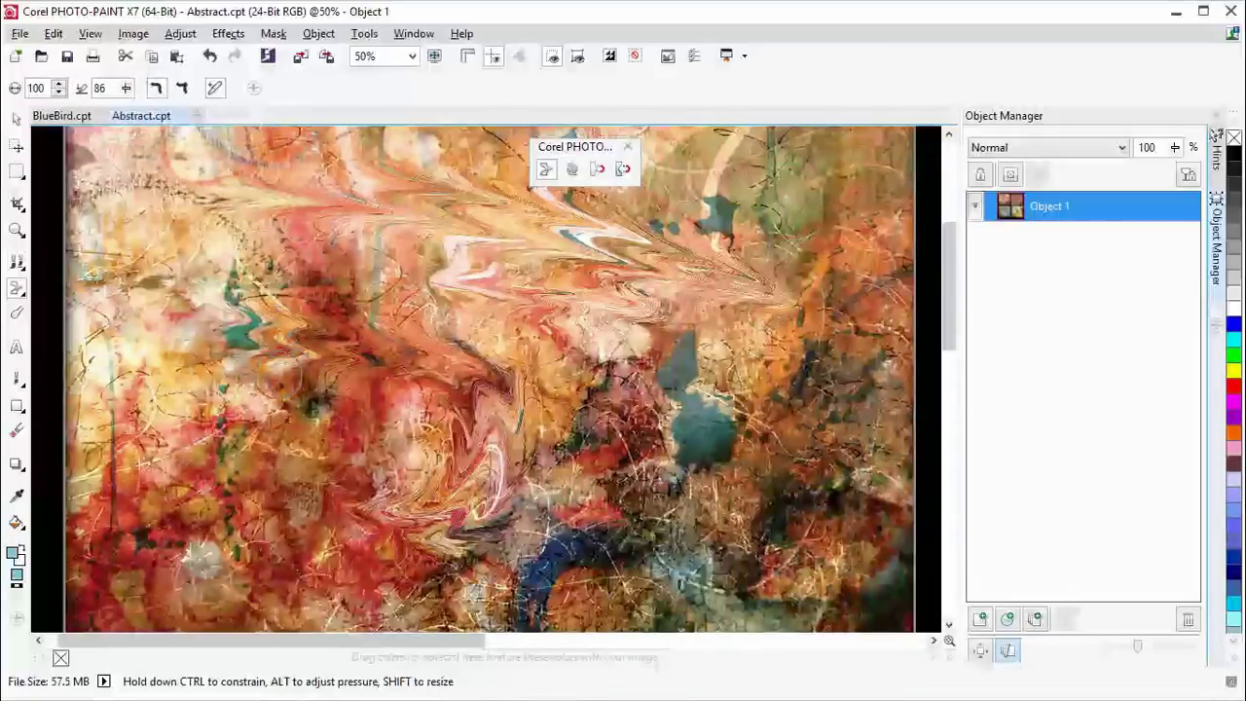
pyautogui.moveTo(251, 397)
pyautogui.mouseDown()
pyautogui.moveTo(307, 438)
pyautogui.moveTo(370, 413)
pyautogui.mouseUp()
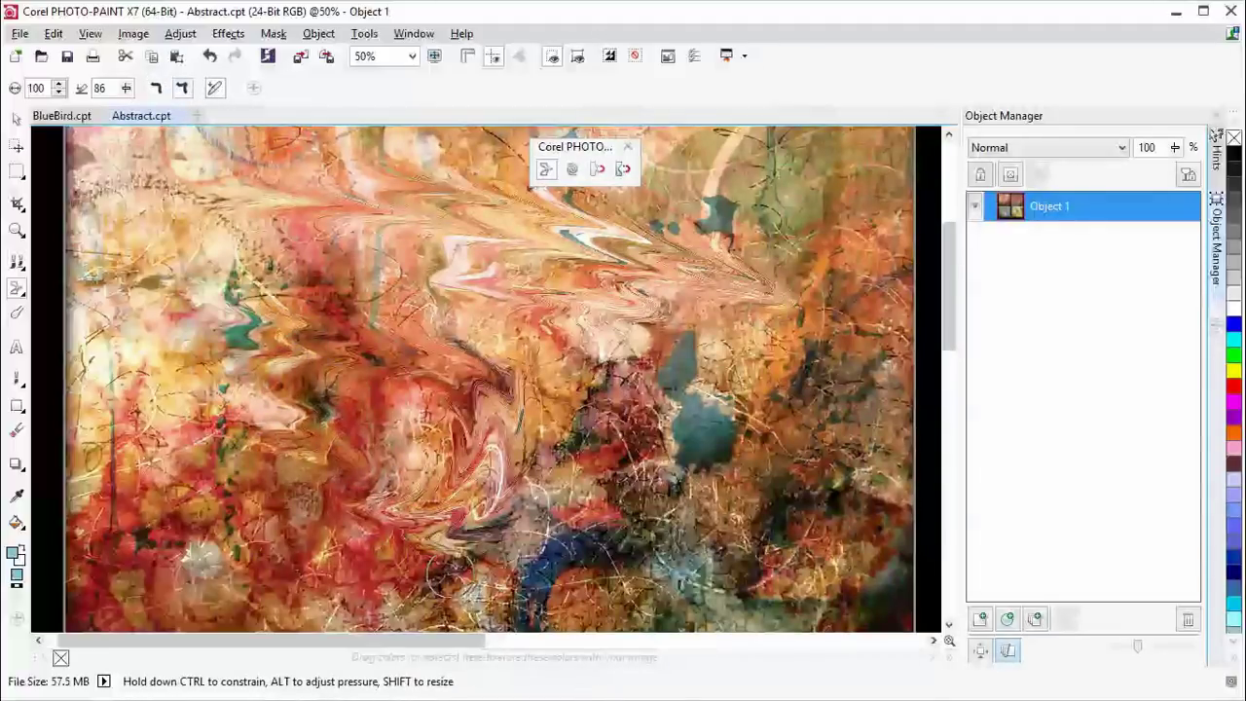
pyautogui.moveTo(443, 575); pyautogui.dragTo(837, 394)
pyautogui.moveTo(603, 555); pyautogui.dragTo(564, 467)
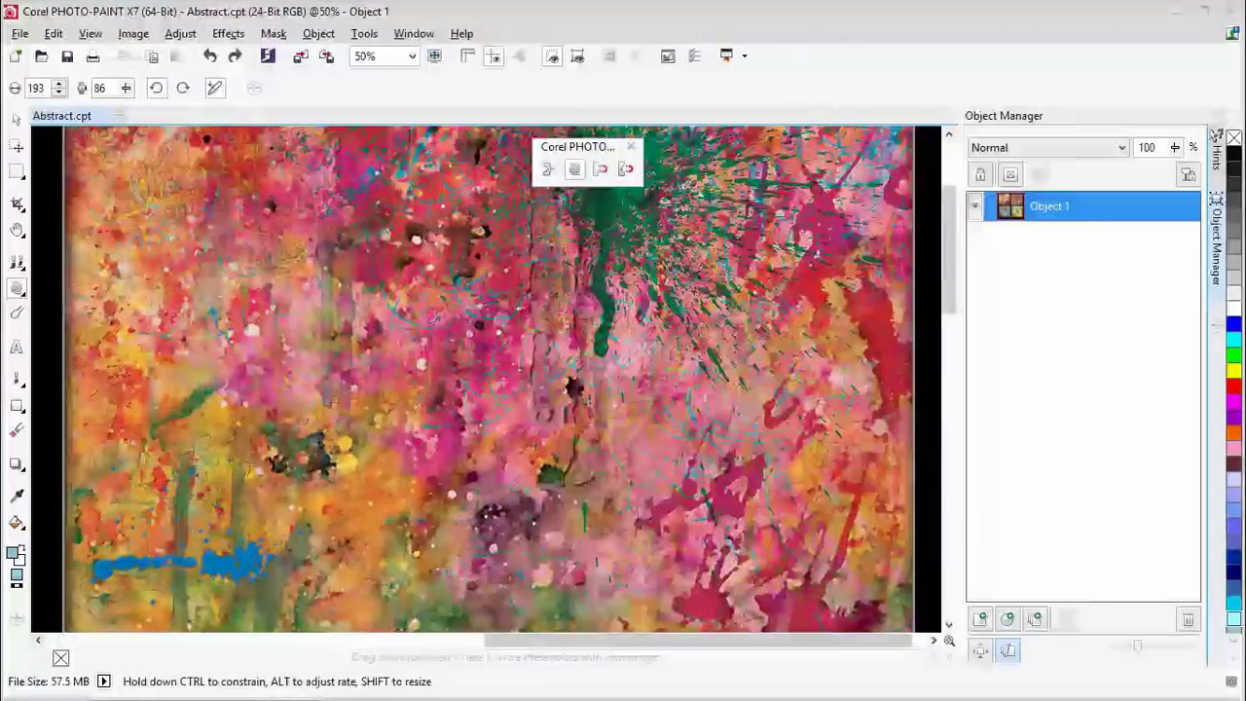
# Step: Add two Liquid Twirl swirls near the top centre of the pink splatter painting
pyautogui.click(575, 171)
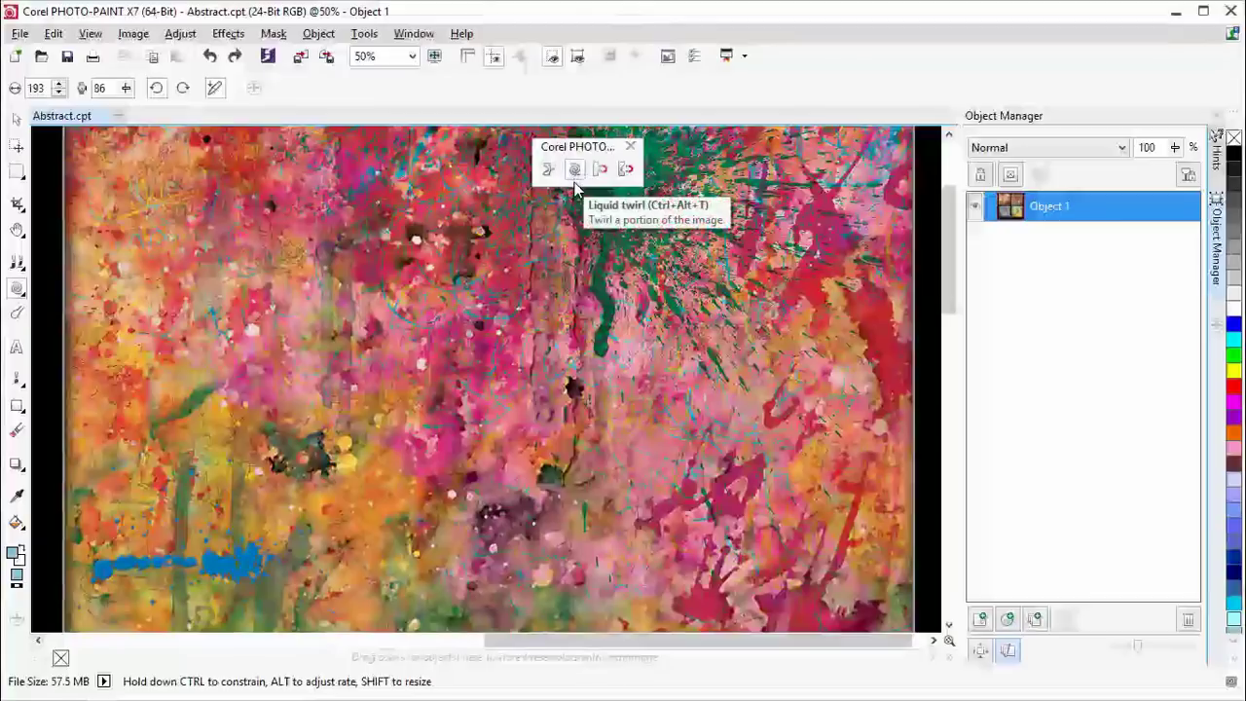
pyautogui.moveTo(563, 298); pyautogui.dragTo(564, 298)
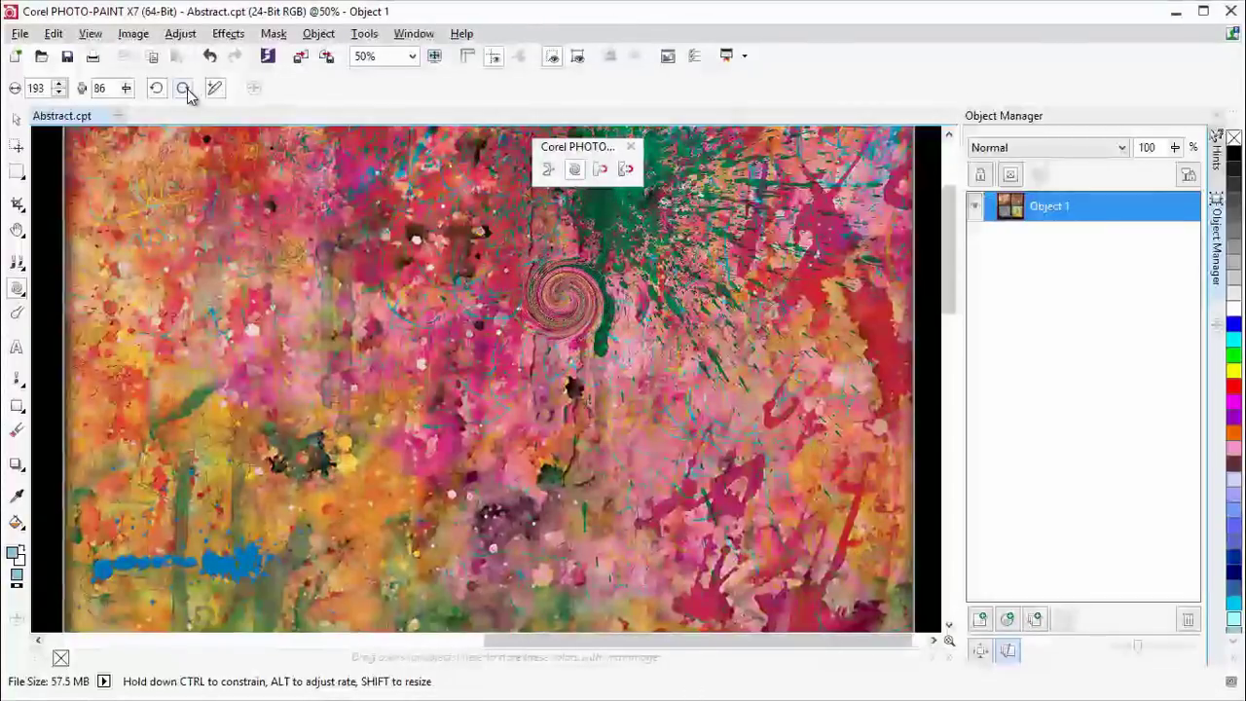
pyautogui.moveTo(679, 275); pyautogui.dragTo(679, 275)
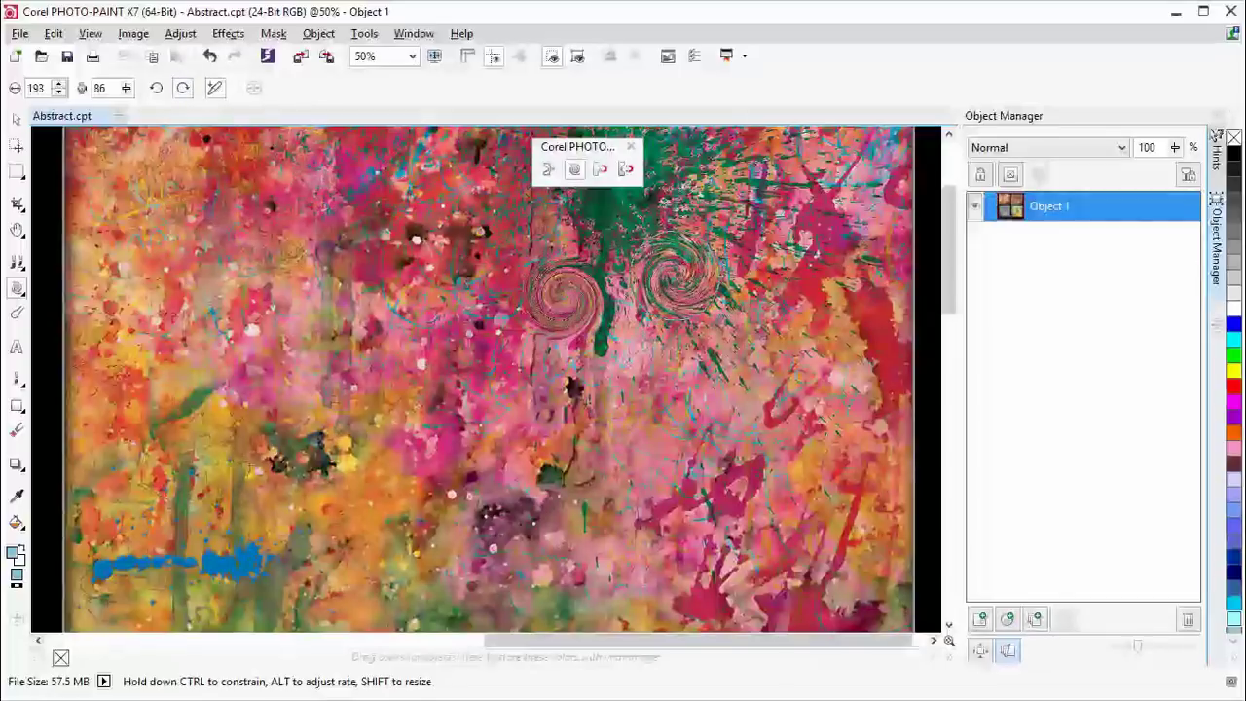
# Step: Pinch a pinwheel at left with Liquid Attract and bulge two pink circles with Liquid Repel
pyautogui.click(600, 171)
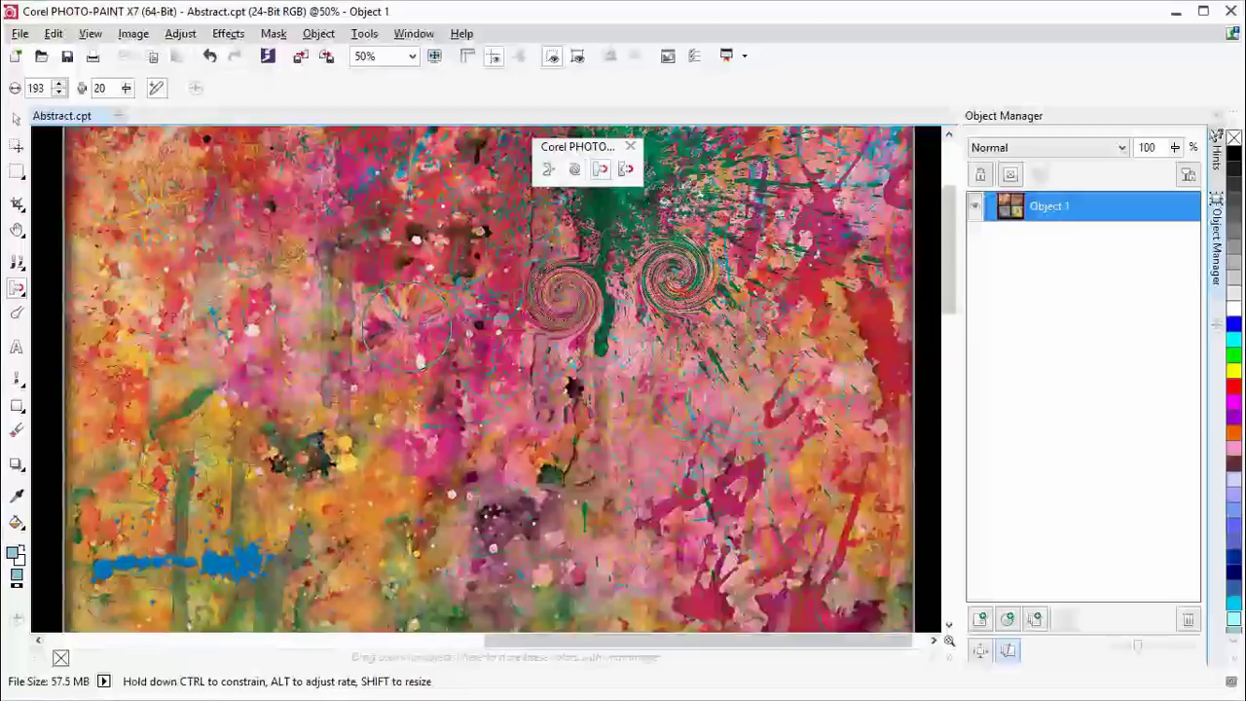
pyautogui.moveTo(406, 326); pyautogui.dragTo(406, 326)
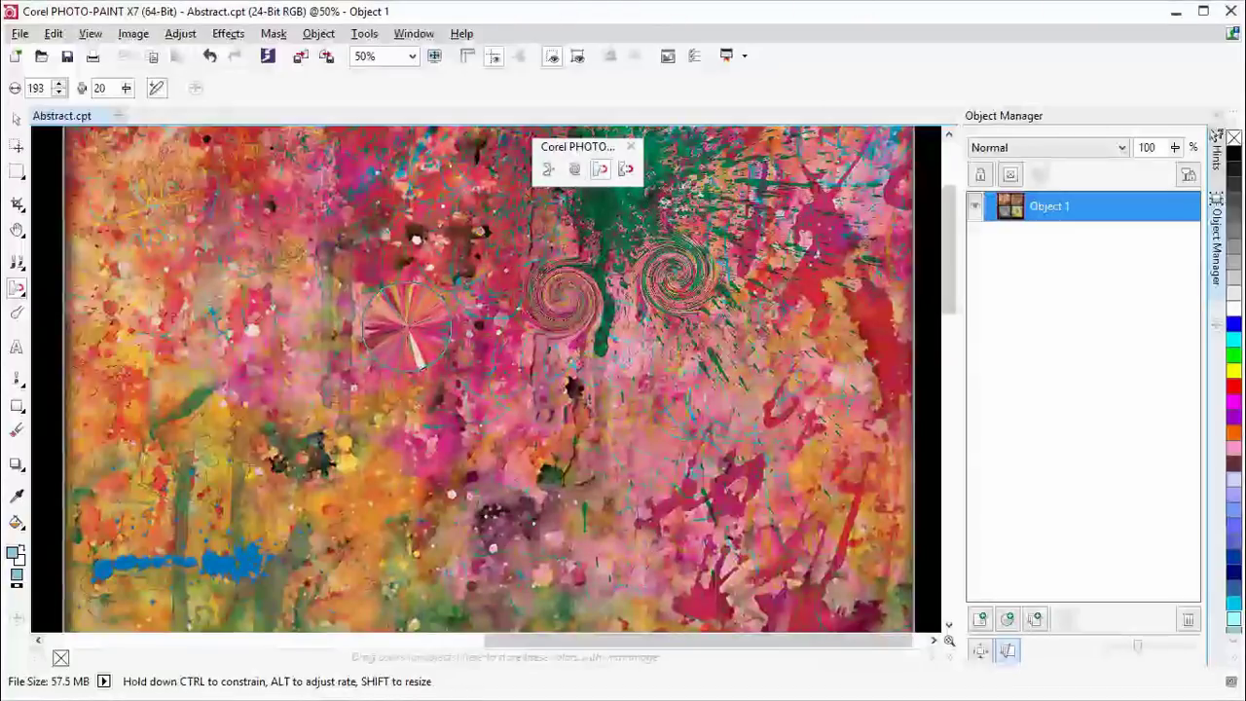
pyautogui.click(626, 172)
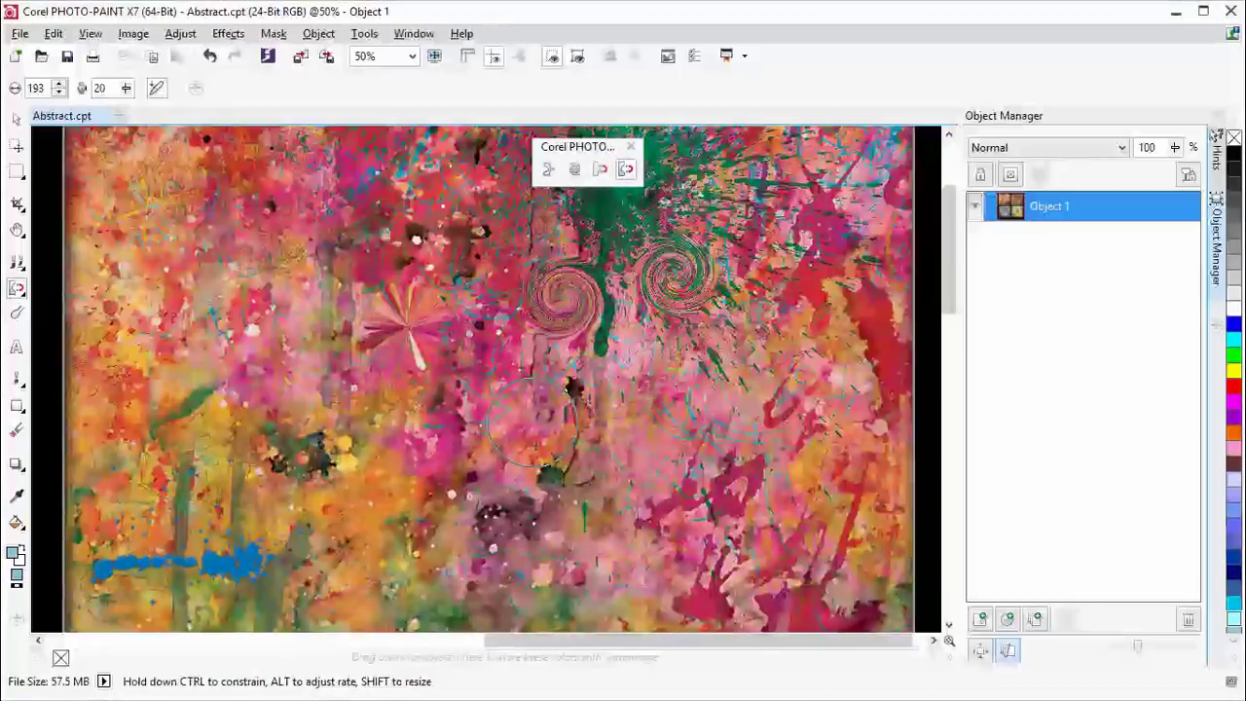
pyautogui.click(531, 424)
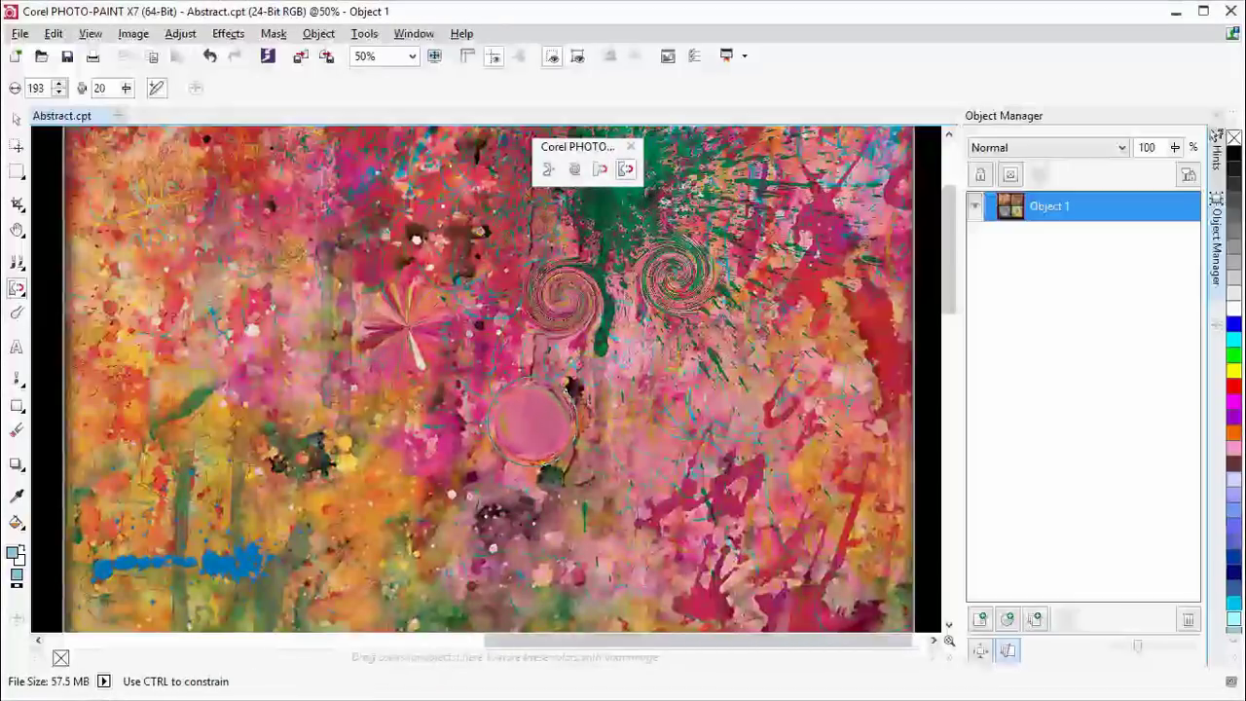
pyautogui.click(681, 389)
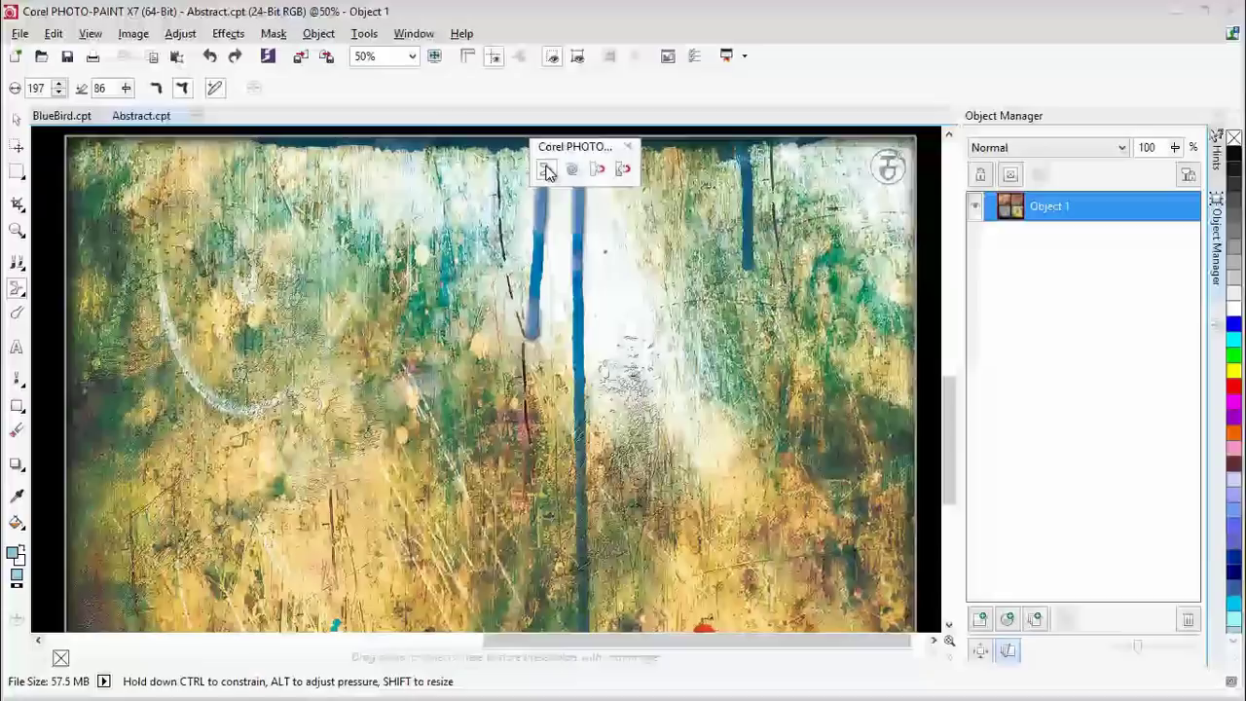
# Step: Smear the blue stripe into a feathered point and twirl the strokes at left centre
pyautogui.moveTo(438, 267)
pyautogui.mouseDown()
pyautogui.moveTo(292, 292)
pyautogui.moveTo(448, 448)
pyautogui.moveTo(321, 526)
pyautogui.moveTo(584, 497)
pyautogui.mouseUp()
pyautogui.moveTo(579, 326); pyautogui.dragTo(808, 331)
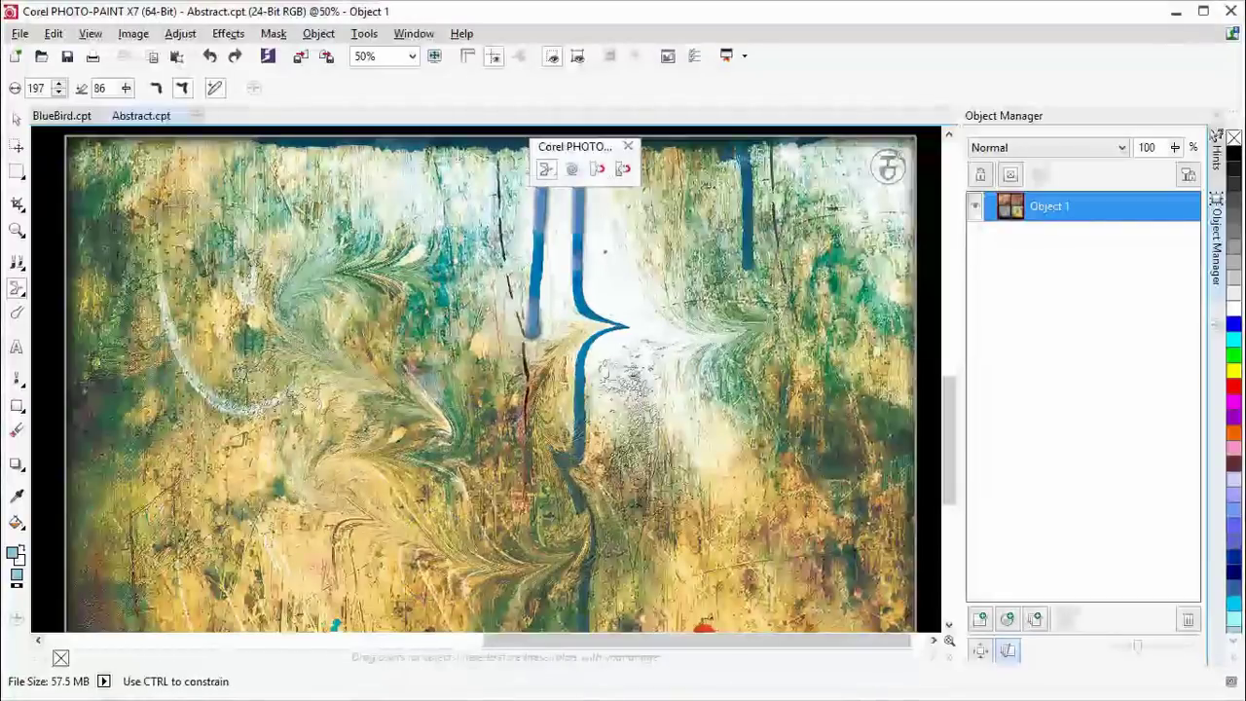
pyautogui.click(572, 170)
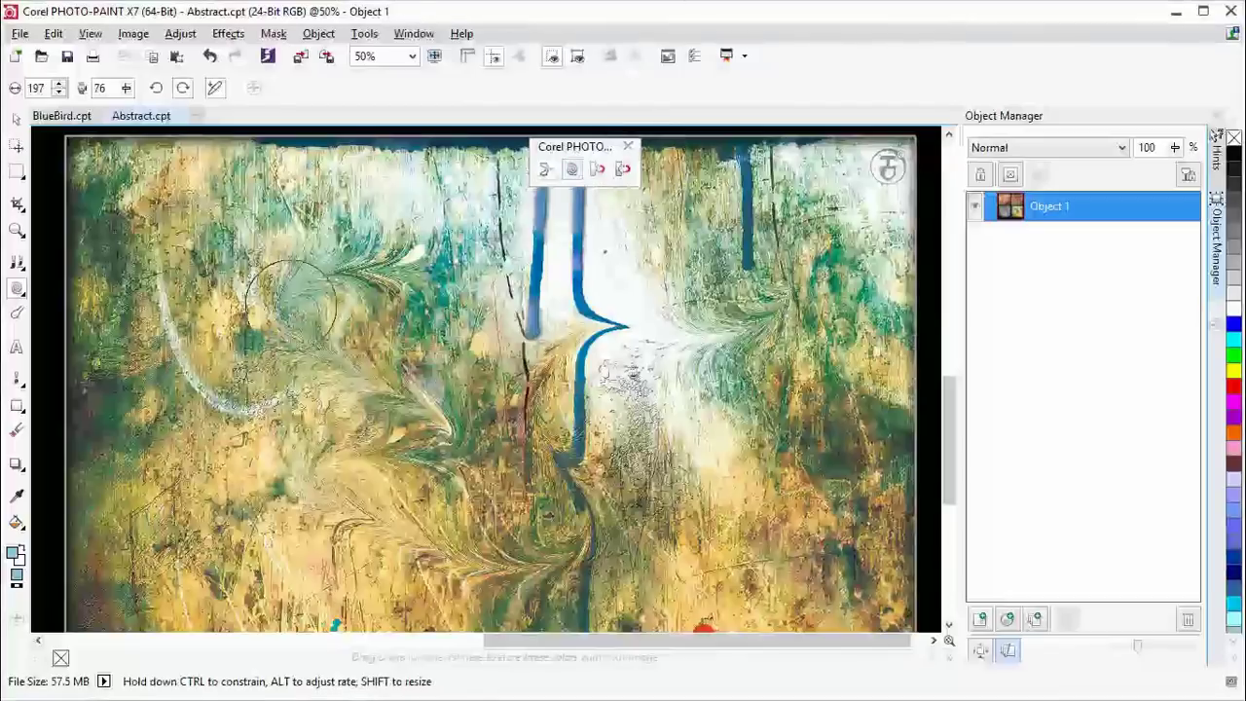
pyautogui.moveTo(263, 302)
pyautogui.mouseDown()
pyautogui.moveTo(321, 283)
pyautogui.moveTo(340, 322)
pyautogui.moveTo(257, 370)
pyautogui.moveTo(220, 431)
pyautogui.moveTo(334, 516)
pyautogui.moveTo(448, 440)
pyautogui.mouseUp()
# Step: Pinch a radial starburst at right with Liquid Attract, then bulge circles with Liquid Repel
pyautogui.click(597, 169)
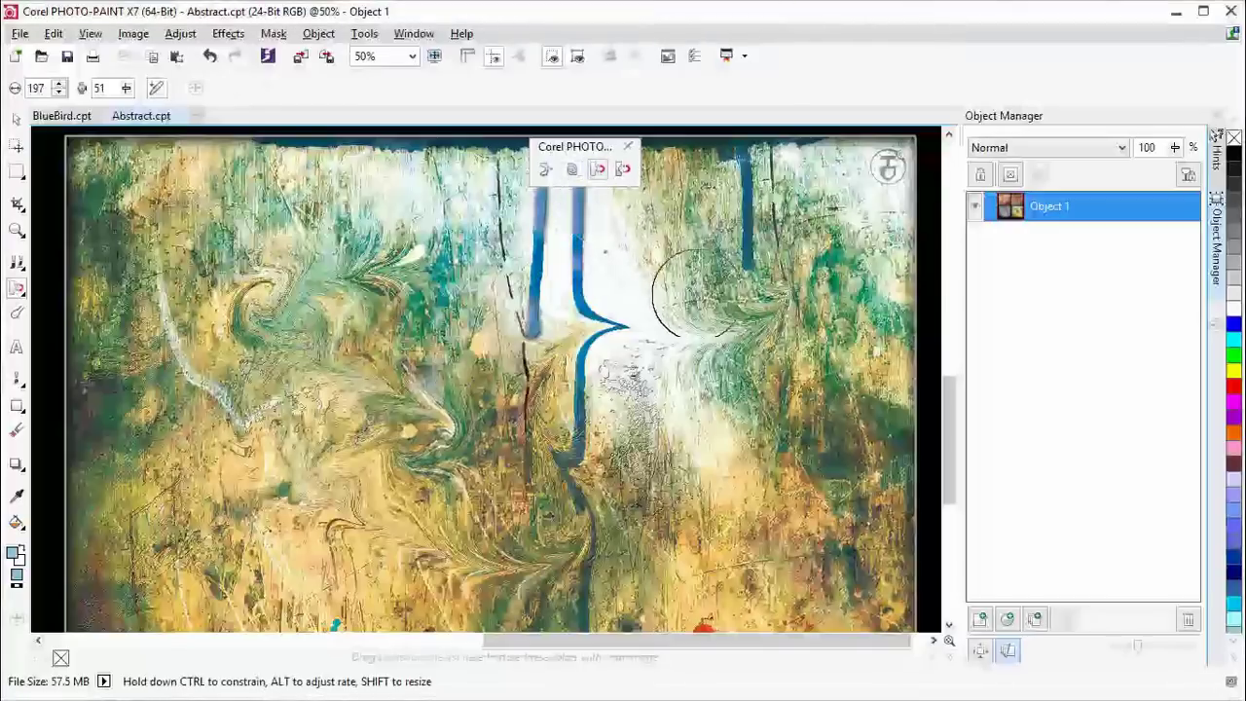
pyautogui.moveTo(730, 304)
pyautogui.mouseDown()
pyautogui.moveTo(776, 324)
pyautogui.moveTo(798, 362)
pyautogui.moveTo(791, 389)
pyautogui.mouseUp()
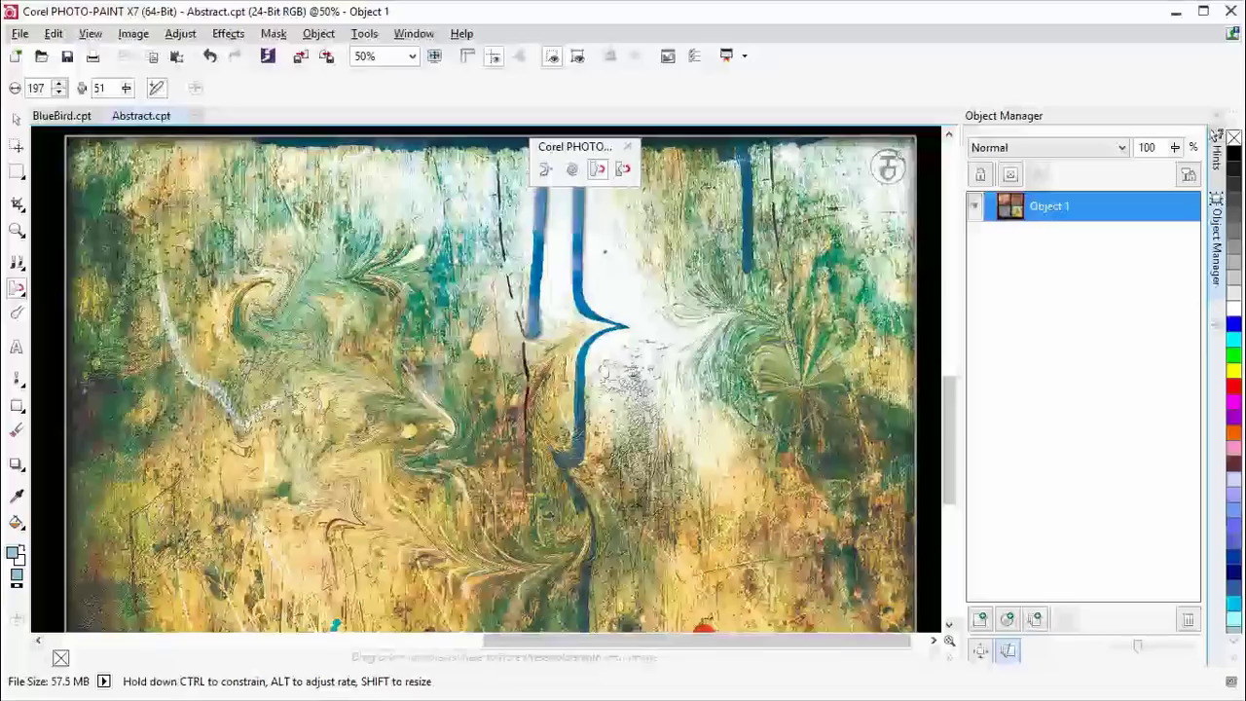
pyautogui.moveTo(744, 350); pyautogui.dragTo(617, 376)
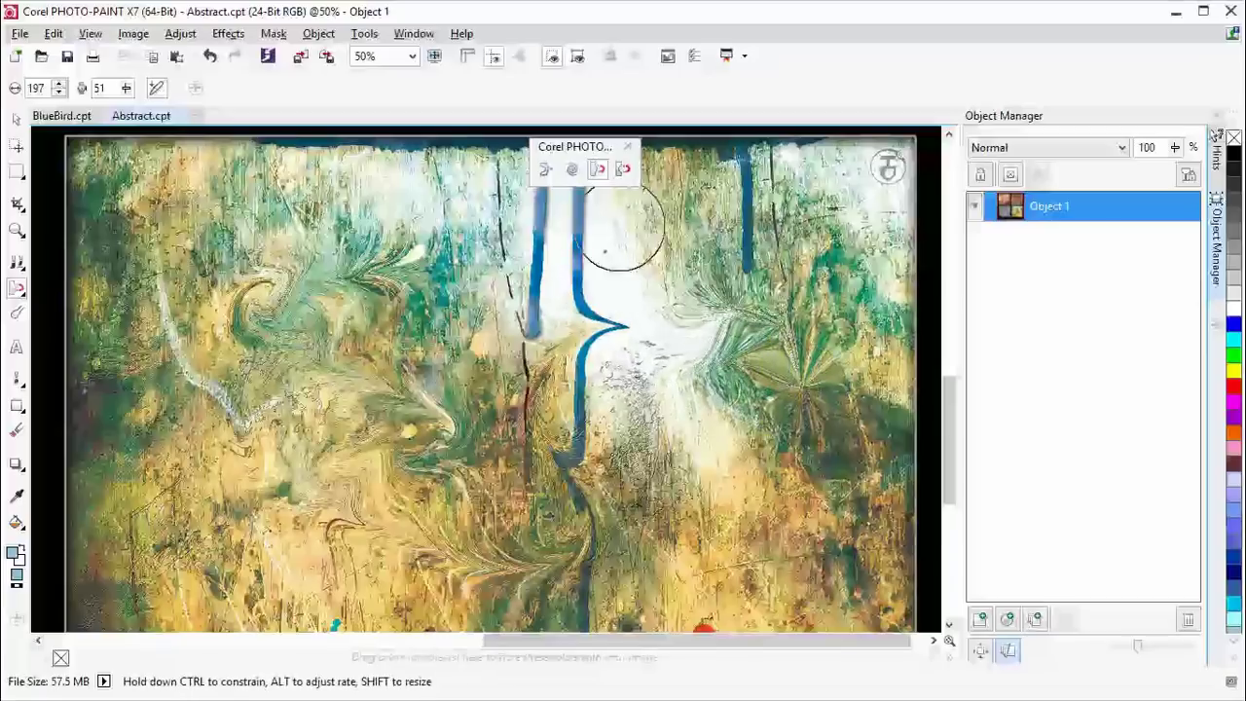
pyautogui.click(624, 171)
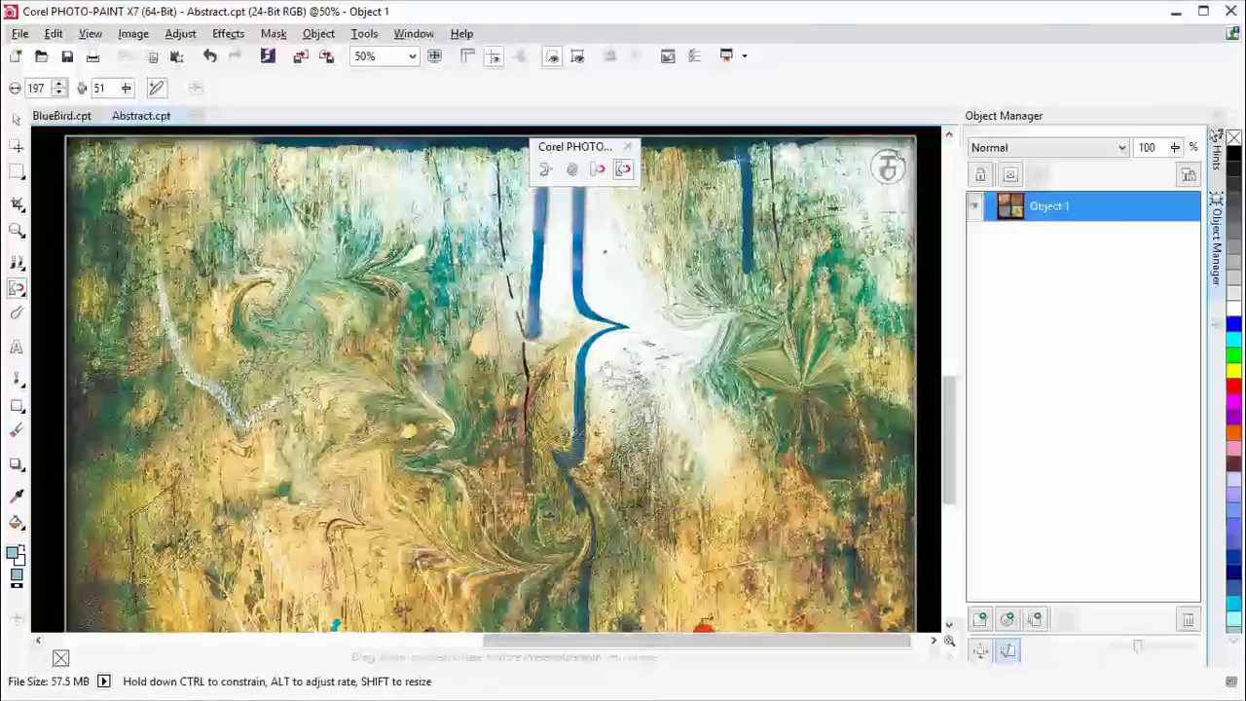
pyautogui.moveTo(716, 372); pyautogui.dragTo(794, 331)
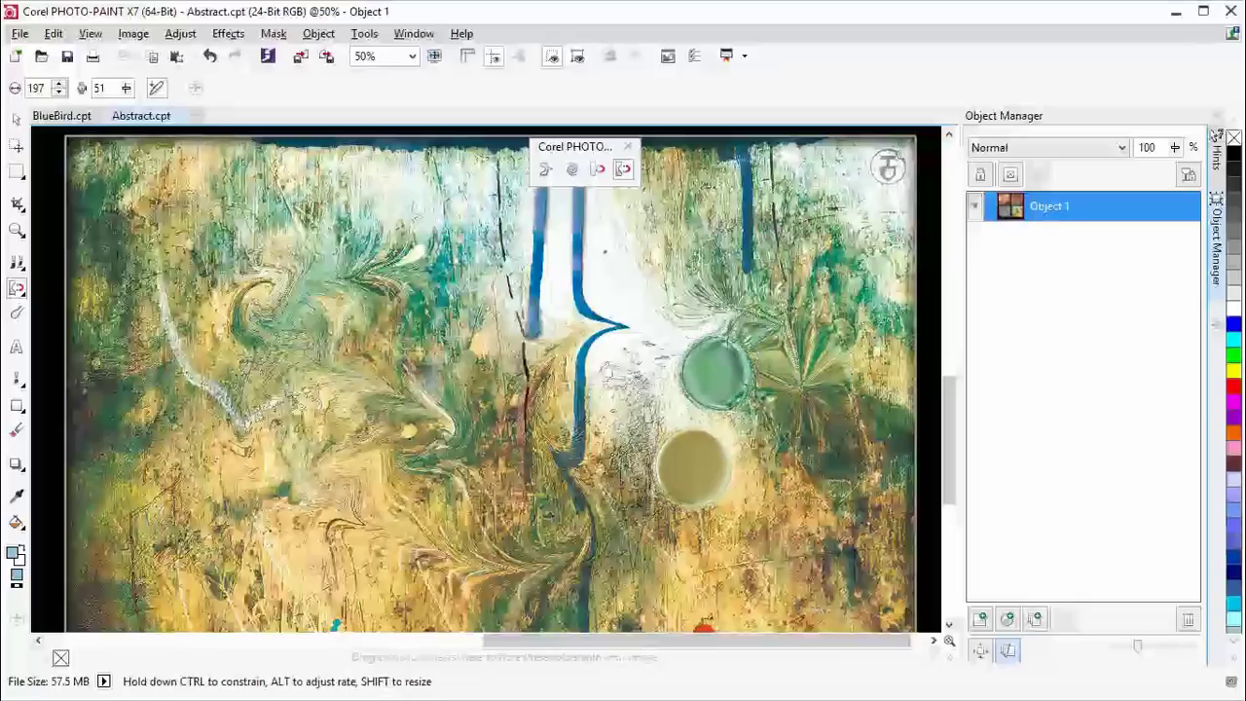